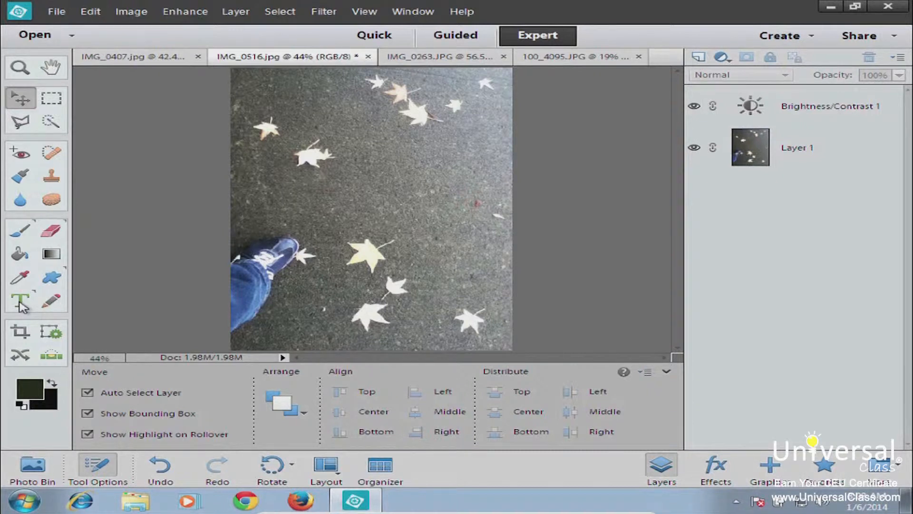
# Step: Add the horizontal text "Foot" above the shoe in the photo and move it slightly down toward the image centre
pyautogui.click(20, 302)
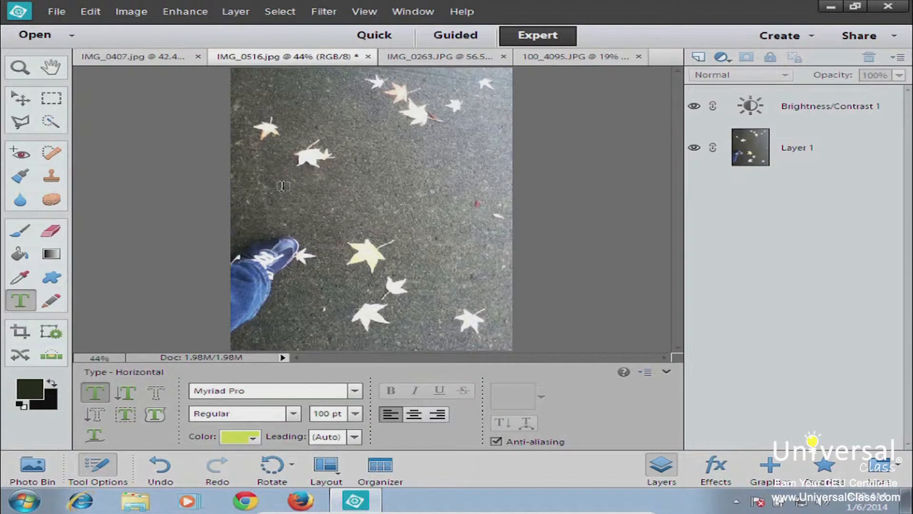
pyautogui.click(283, 186)
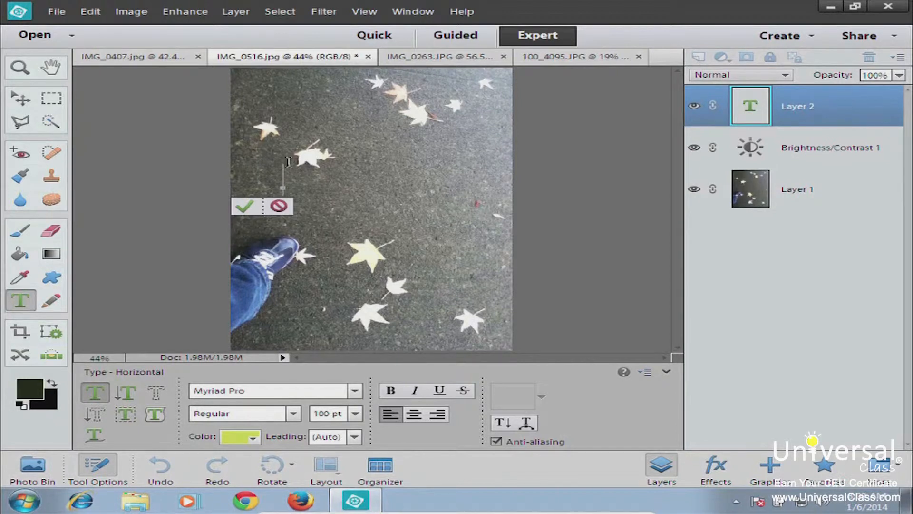
pyautogui.write('Foot')
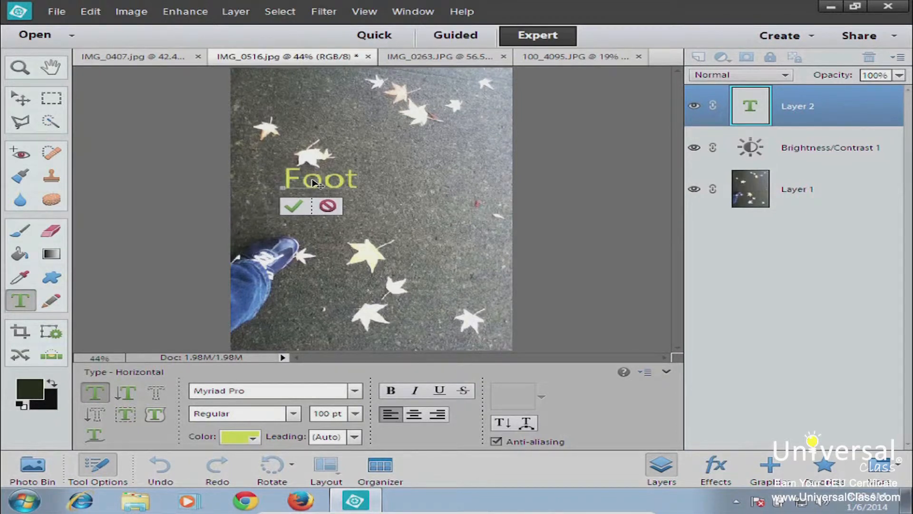
pyautogui.click(293, 206)
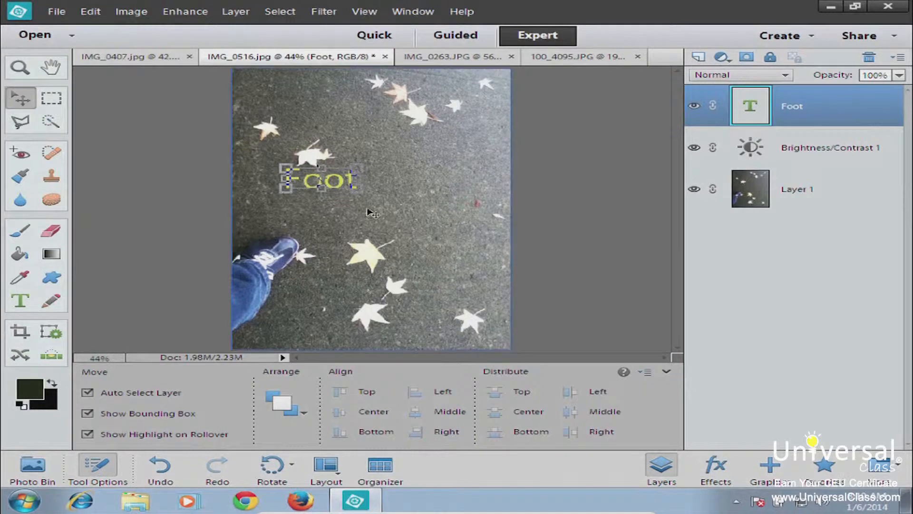
pyautogui.click(563, 211)
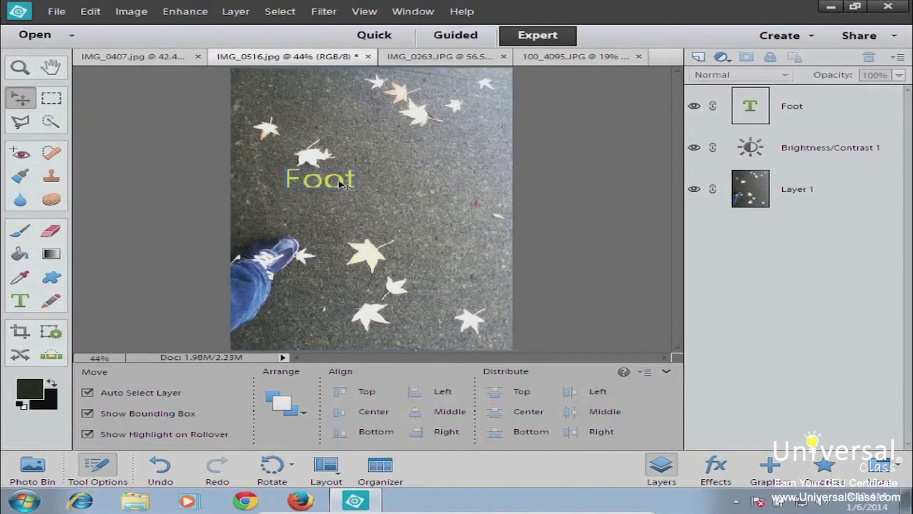
pyautogui.click(329, 186)
pyautogui.moveTo(330, 186); pyautogui.dragTo(360, 204)
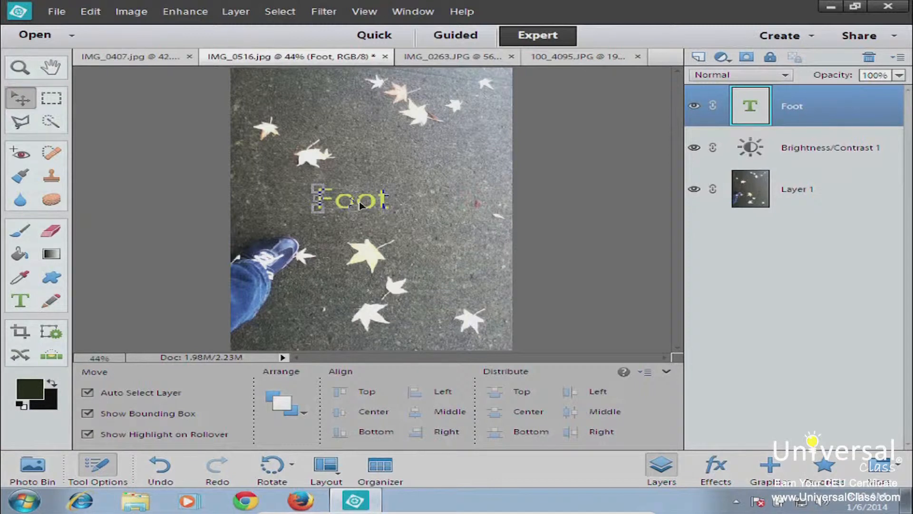
# Step: Reopen the "Foot" text for editing by selecting the word on the photo, and commit it
pyautogui.click(20, 300)
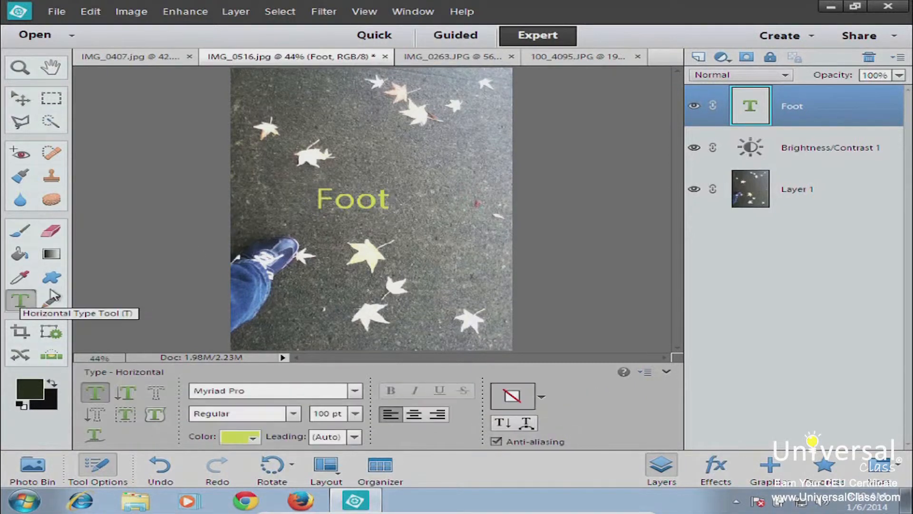
pyautogui.doubleClick(333, 199)
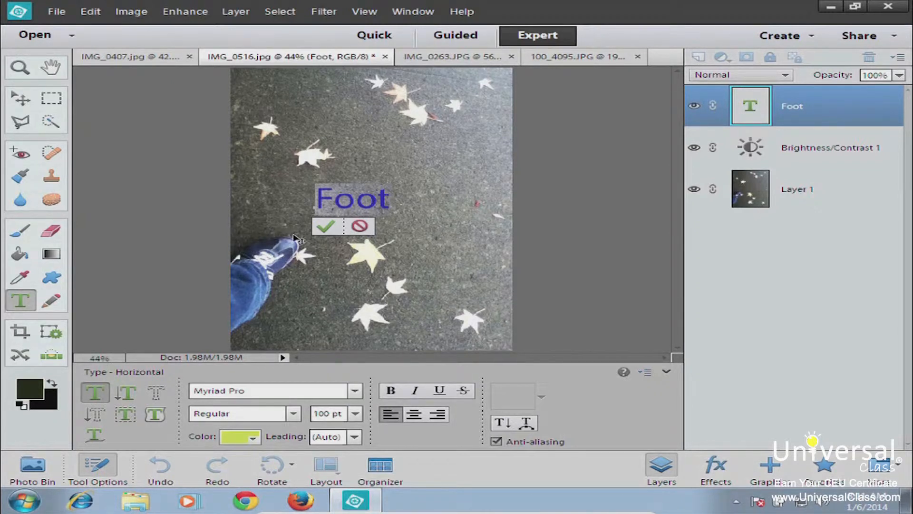
pyautogui.click(323, 227)
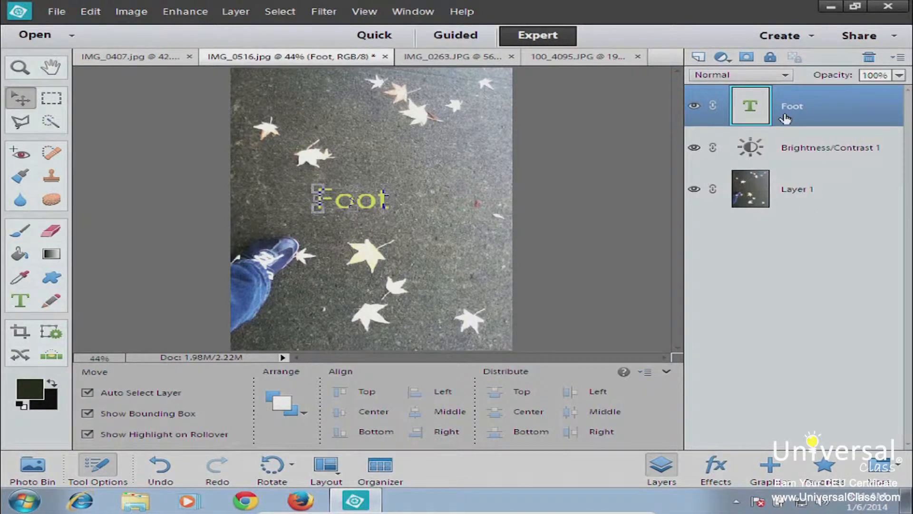
# Step: Select the whole "Foot" text through its layer and set its font to Segoe Print
pyautogui.doubleClick(750, 106)
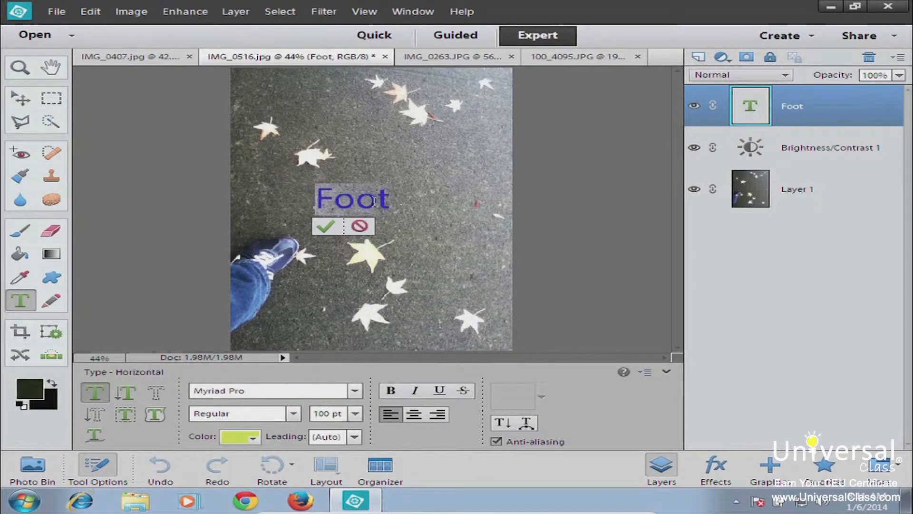
pyautogui.click(319, 200)
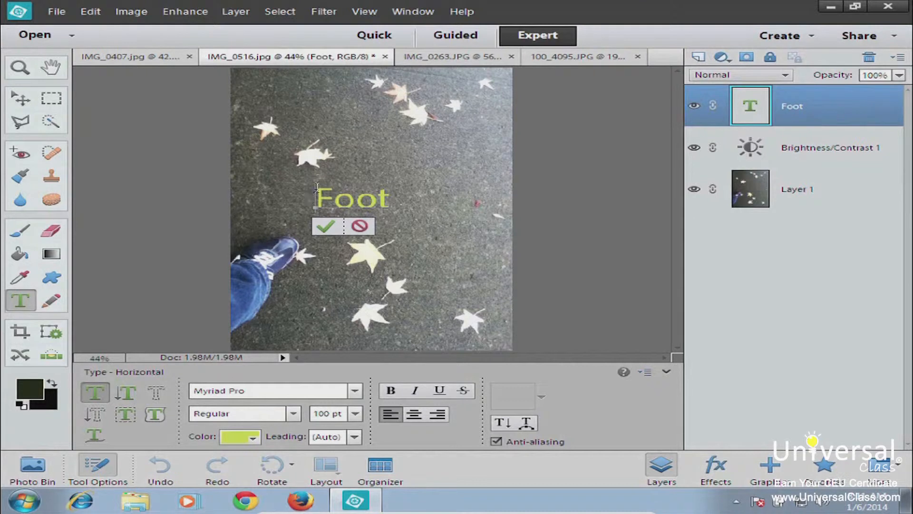
pyautogui.moveTo(318, 200); pyautogui.dragTo(405, 204)
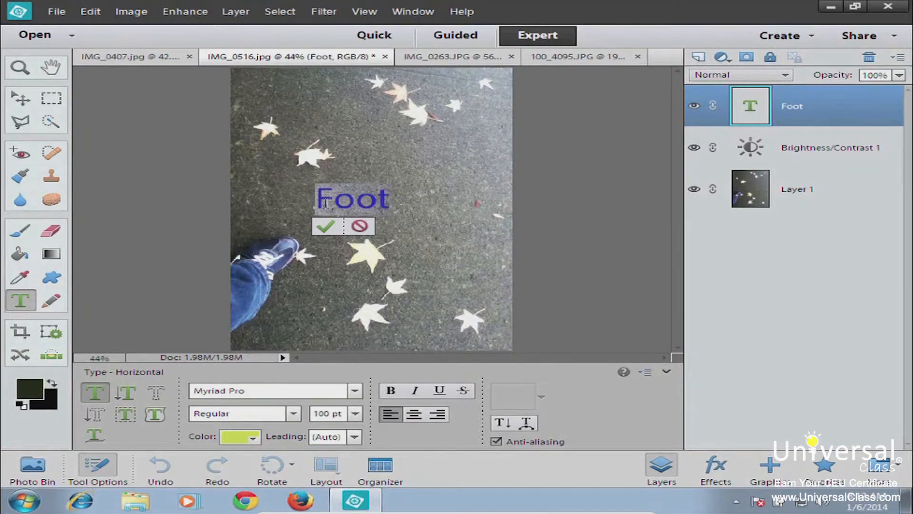
pyautogui.click(353, 393)
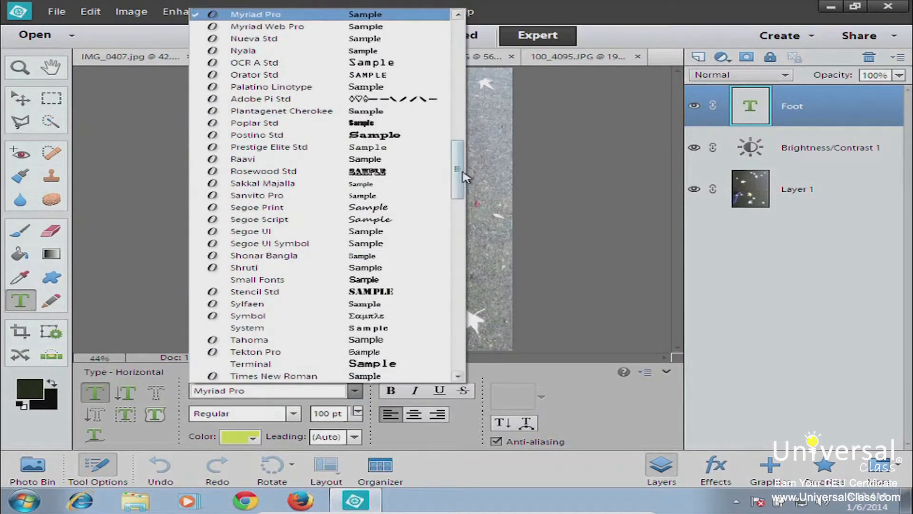
pyautogui.moveTo(458, 180); pyautogui.dragTo(467, 45)
pyautogui.scroll(-10, 310, 242)
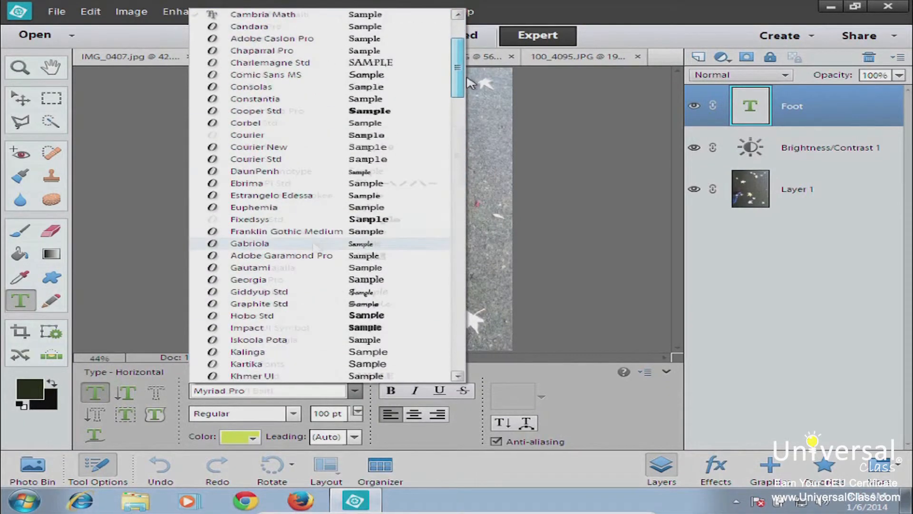
pyautogui.click(309, 292)
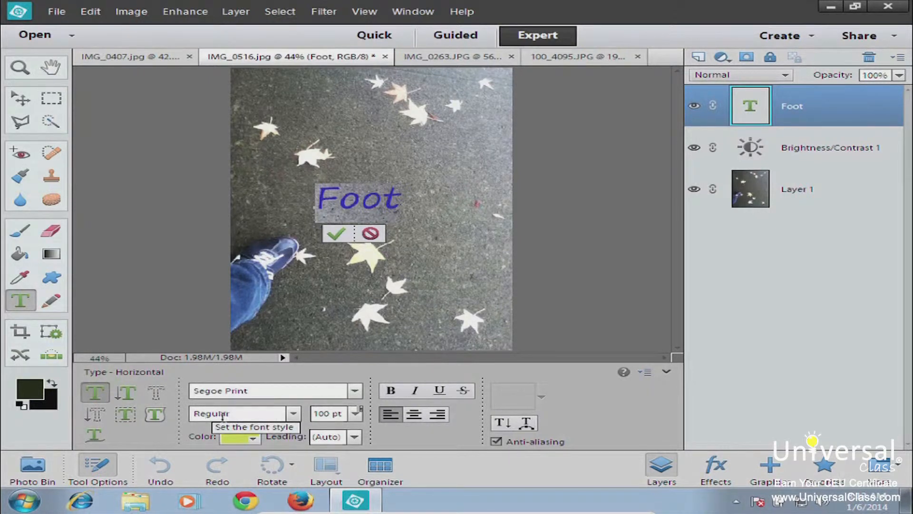
# Step: Check the available font styles and change the text's font to Trebuchet MS
pyautogui.click(294, 415)
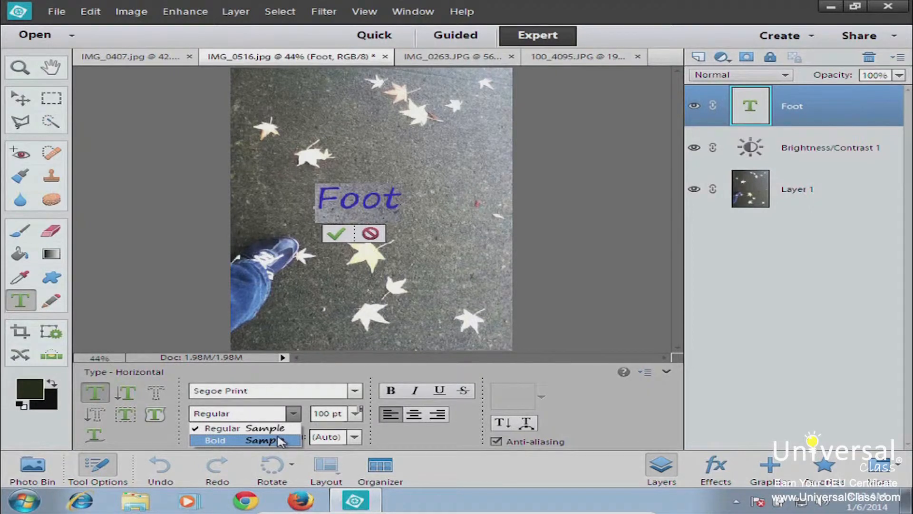
pyautogui.click(318, 388)
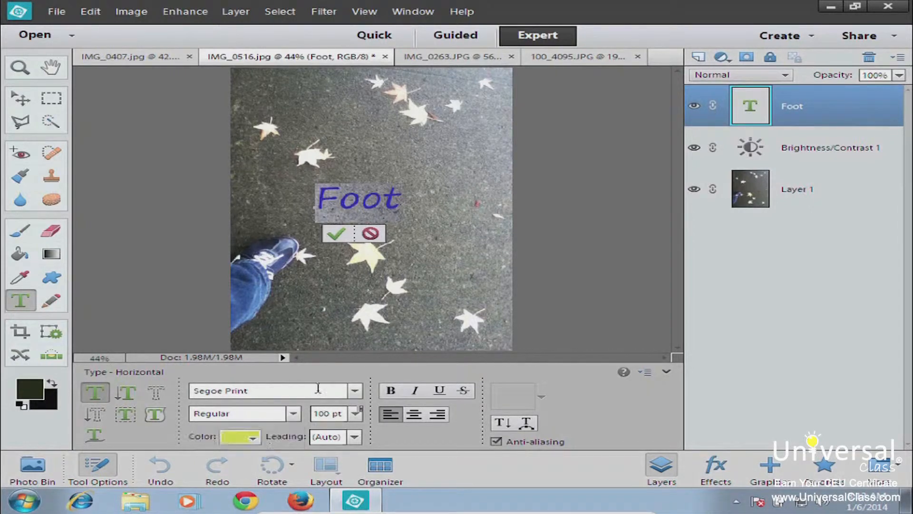
pyautogui.click(355, 390)
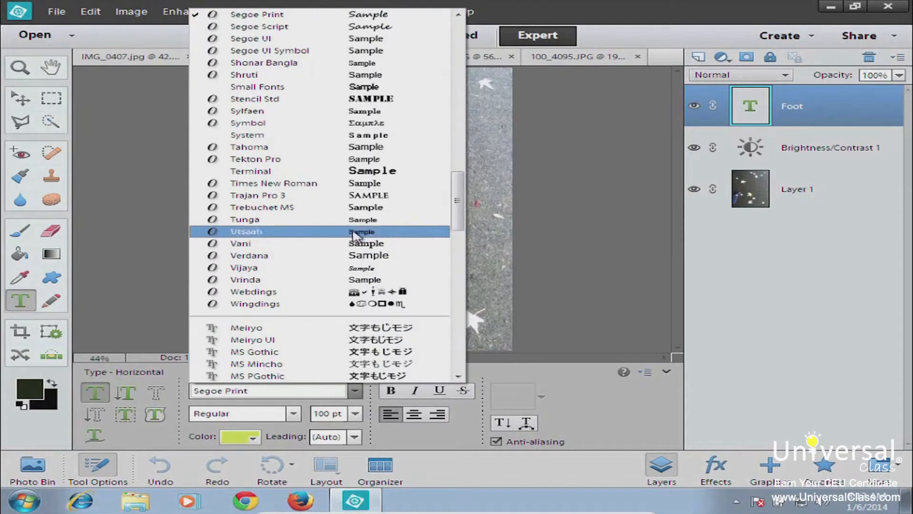
pyautogui.click(362, 207)
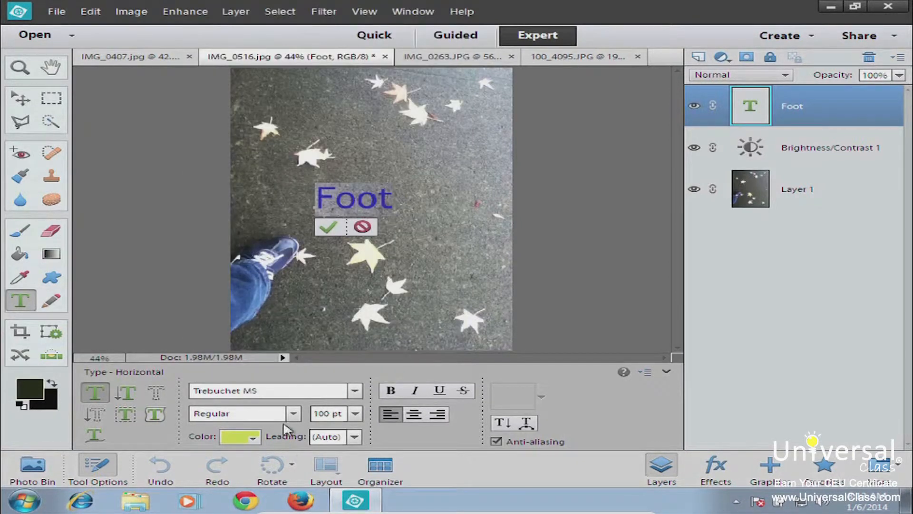
# Step: Try the Bold font style on the text and set it back to Regular
pyautogui.click(293, 412)
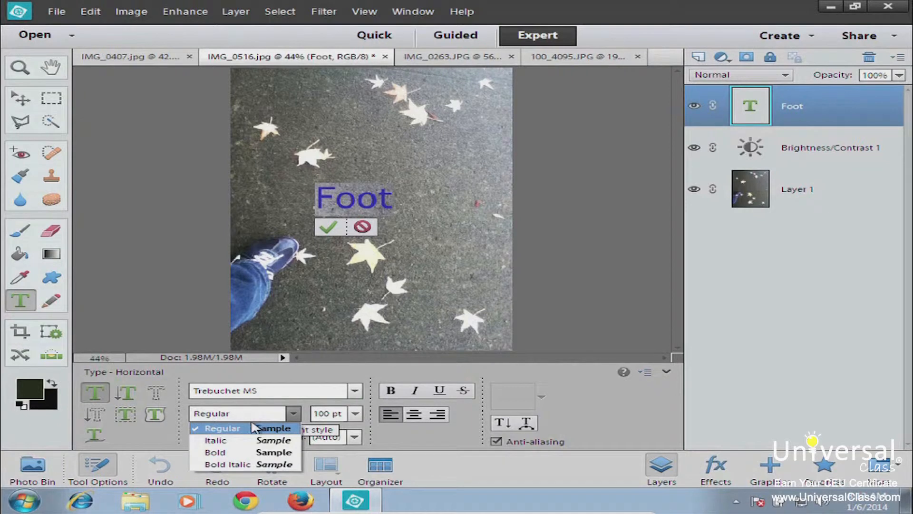
pyautogui.click(269, 452)
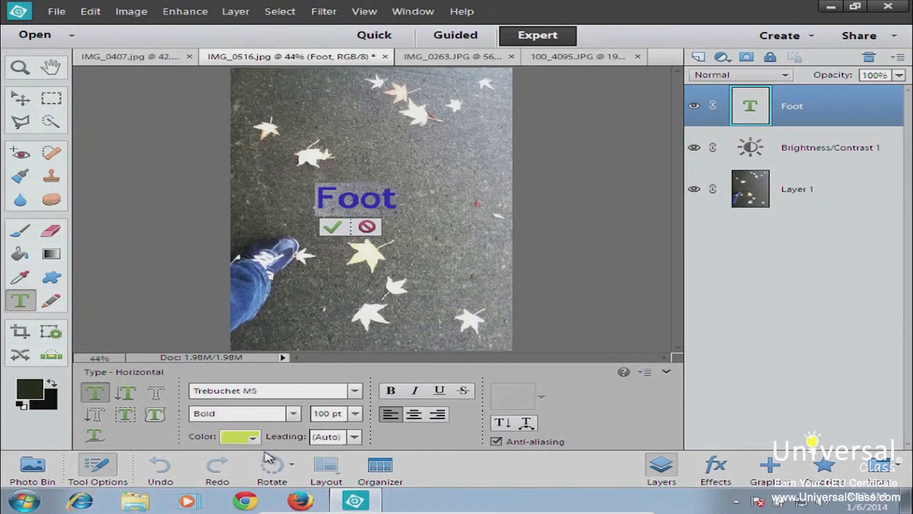
pyautogui.click(269, 413)
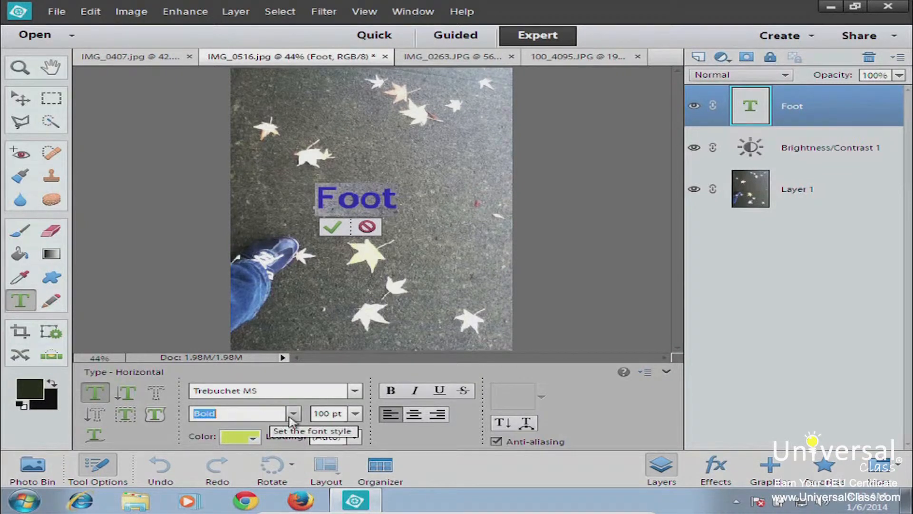
pyautogui.click(293, 413)
pyautogui.click(271, 429)
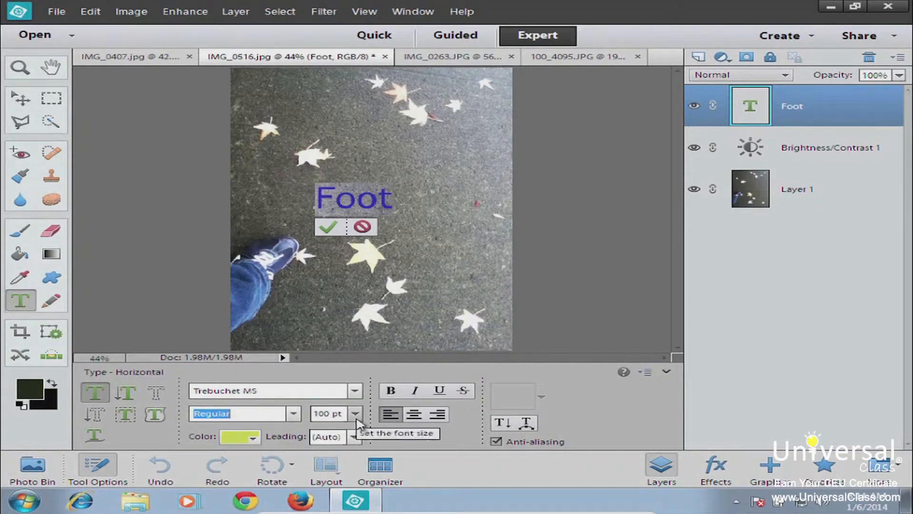
# Step: Set the "Foot" text size to 200 pt, commit it, and move the enlarged word toward the photo's centre
pyautogui.click(324, 413)
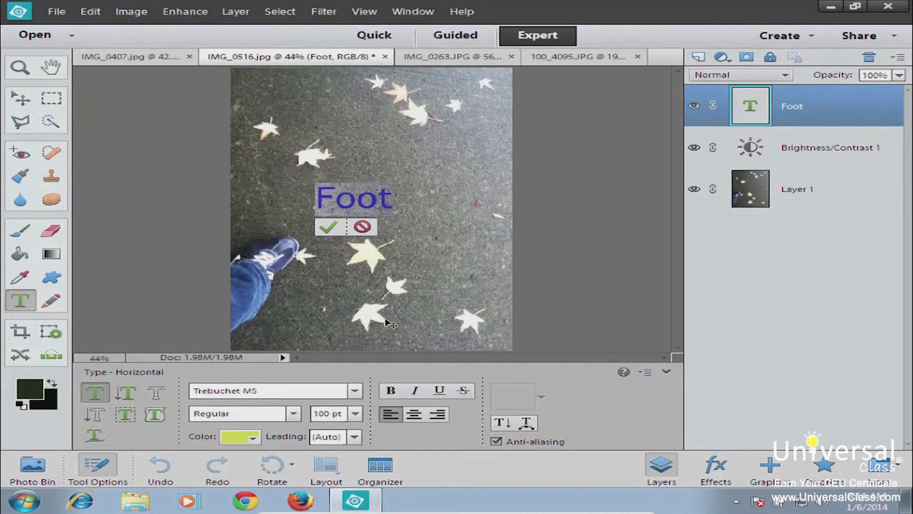
pyautogui.click(355, 414)
pyautogui.click(358, 418)
pyautogui.click(323, 412)
pyautogui.press('BackSpace')
pyautogui.press('BackSpace')
pyautogui.write('20')
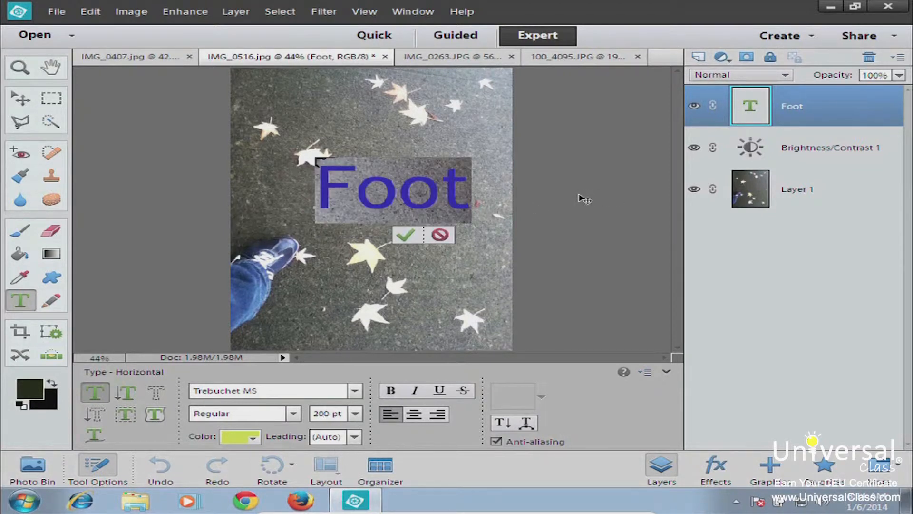
pyautogui.write('v')
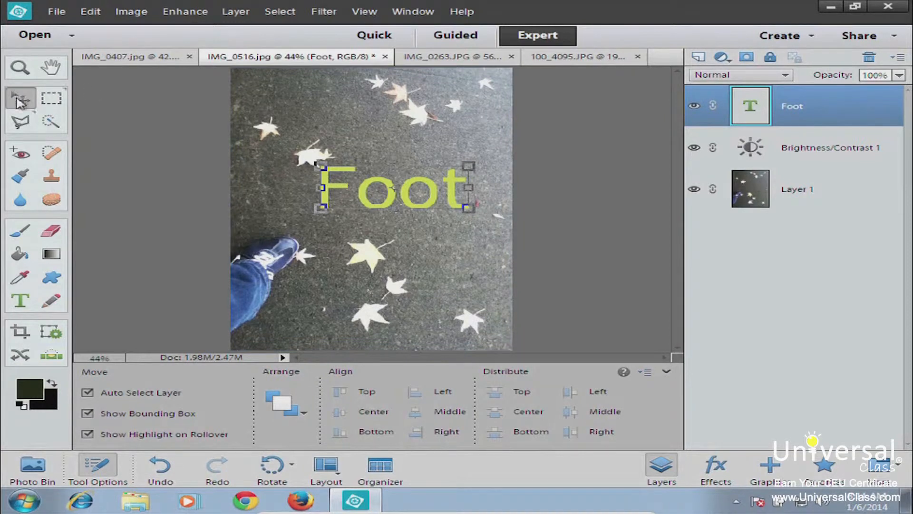
pyautogui.moveTo(423, 194); pyautogui.dragTo(402, 204)
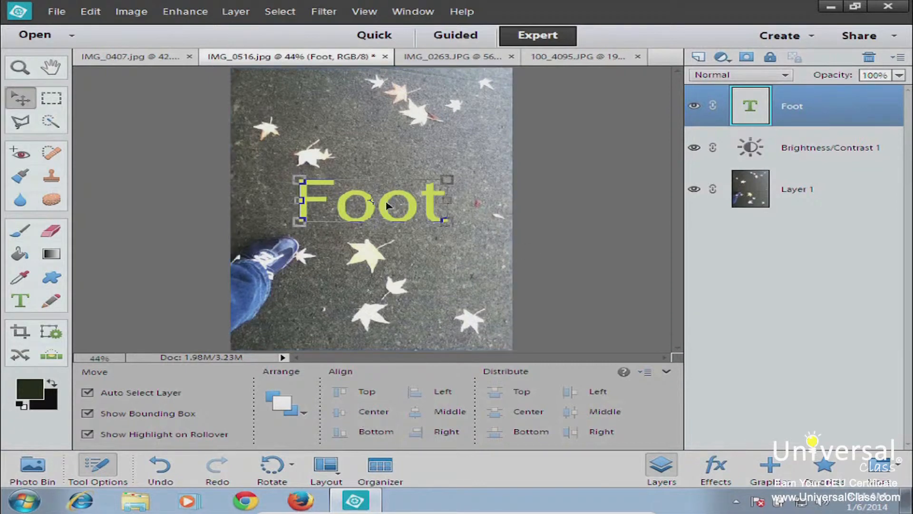
# Step: Try to recolour the "Foot" text with the yellow and pastel teal swatches while the cursor sits at the word's end
pyautogui.doubleClick(751, 116)
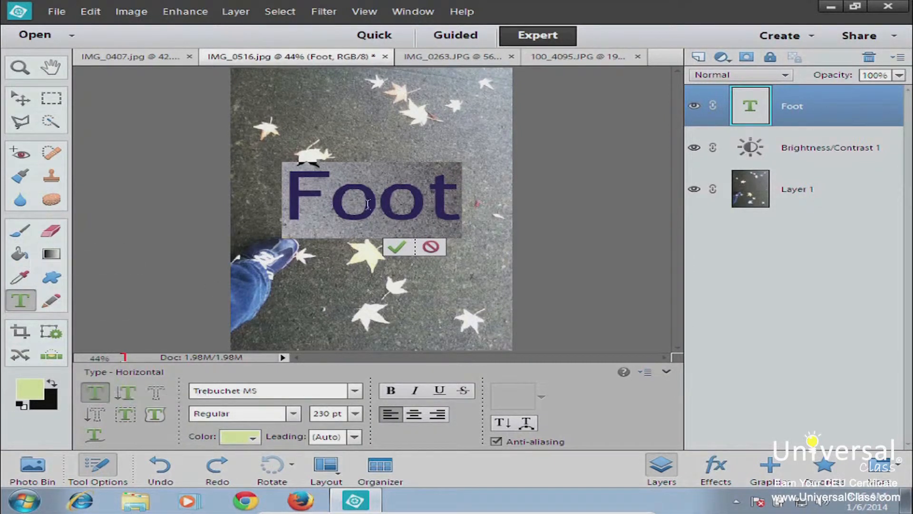
pyautogui.click(306, 214)
pyautogui.moveTo(293, 200); pyautogui.dragTo(461, 199)
pyautogui.click(460, 198)
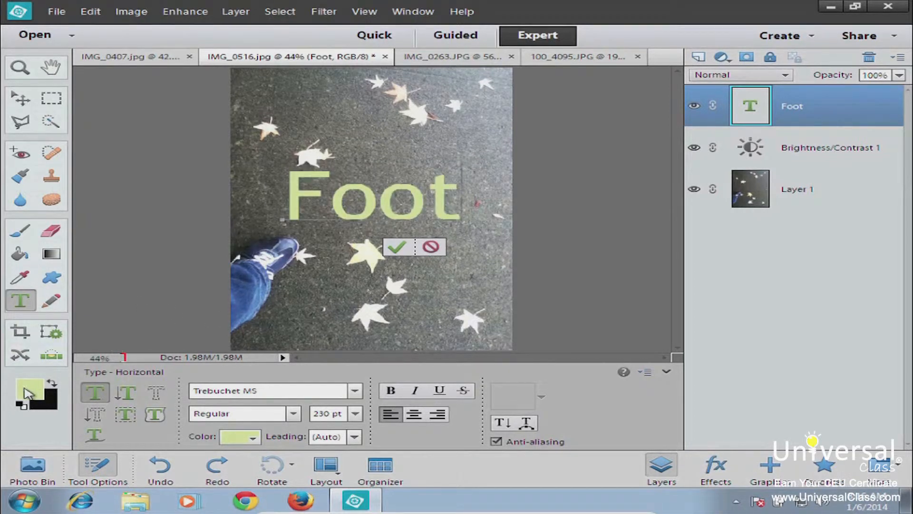
pyautogui.click(239, 437)
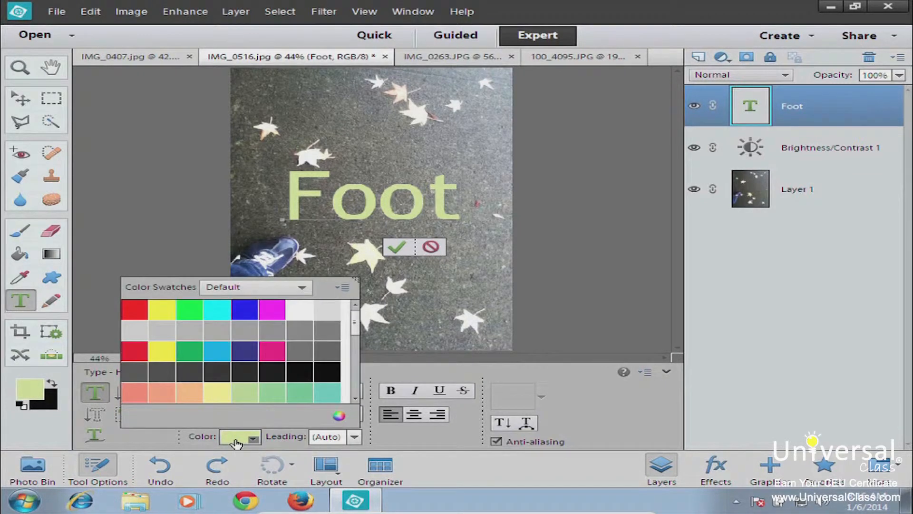
pyautogui.click(168, 309)
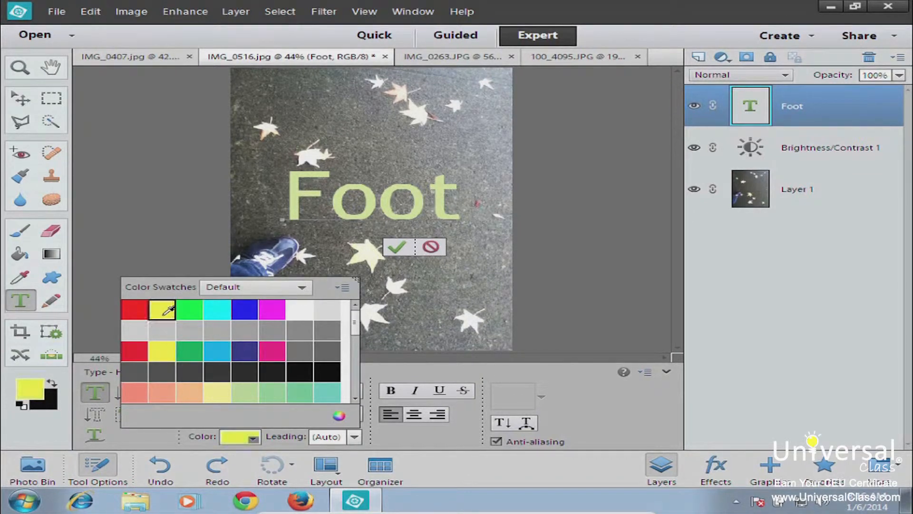
pyautogui.click(330, 391)
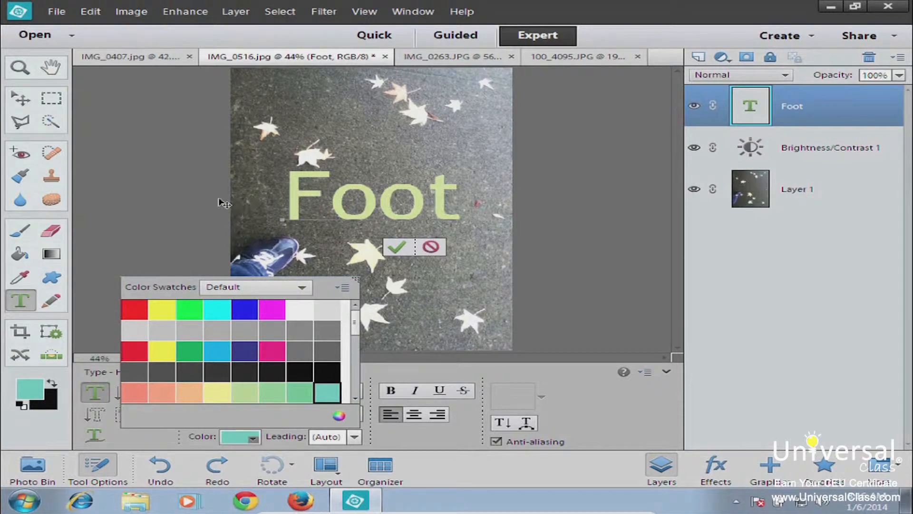
pyautogui.click(181, 219)
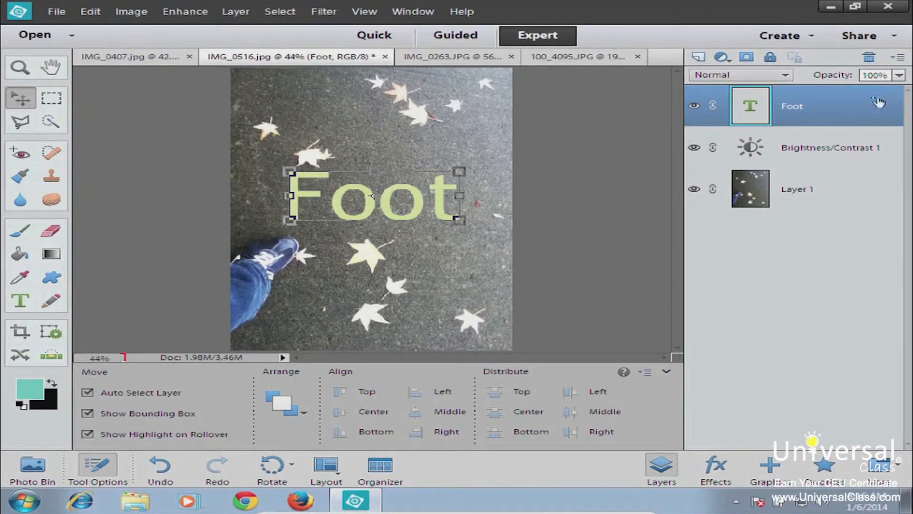
# Step: Recolour the whole word "Foot" with the pastel teal swatch and keep its leading set to Auto
pyautogui.doubleClick(366, 183)
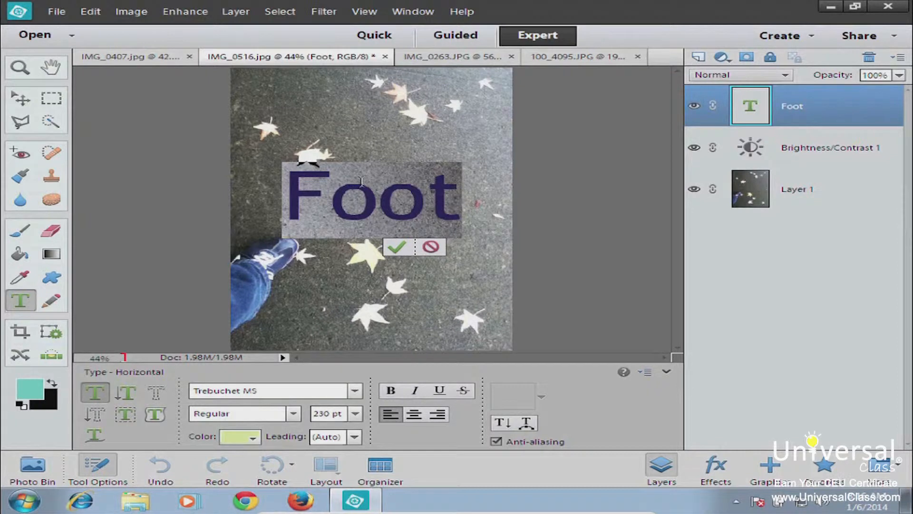
pyautogui.click(237, 436)
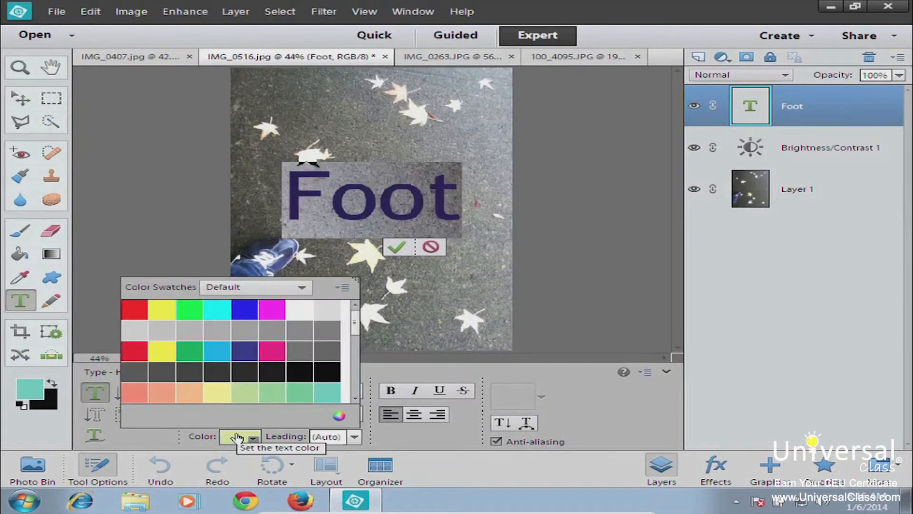
pyautogui.click(328, 390)
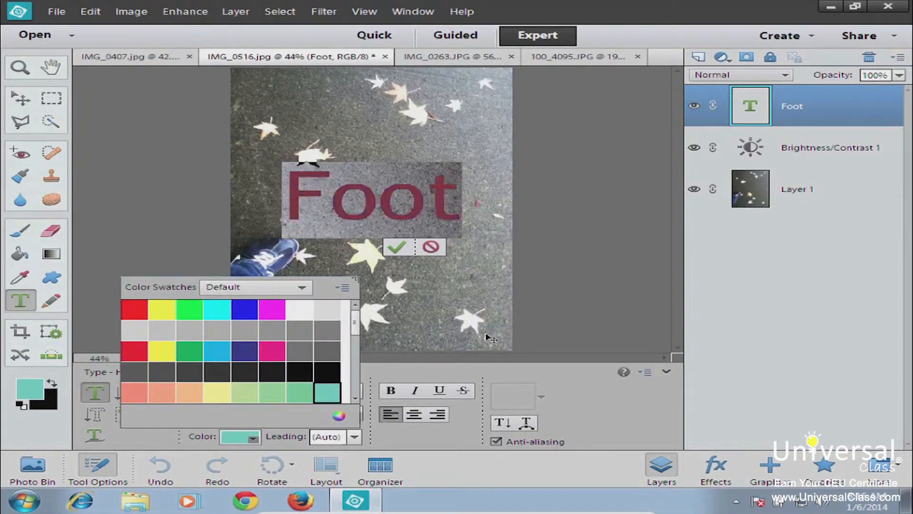
pyautogui.click(550, 276)
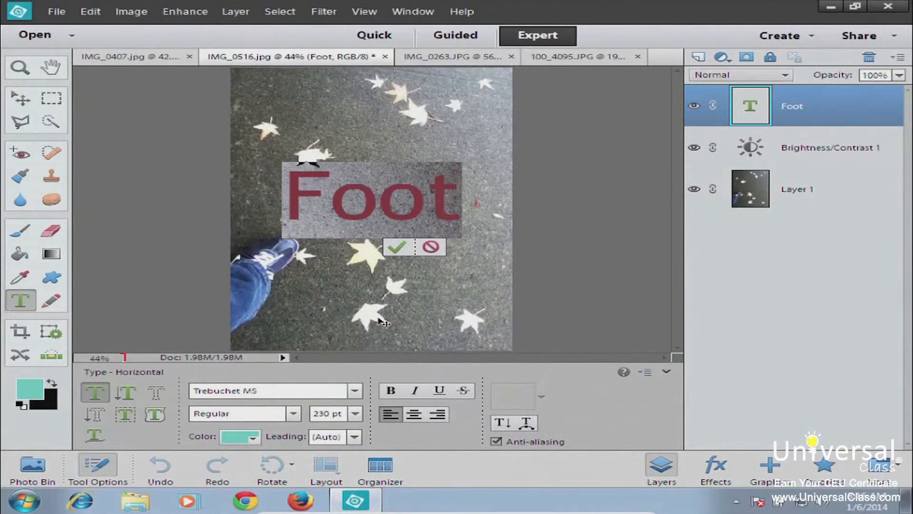
pyautogui.click(354, 436)
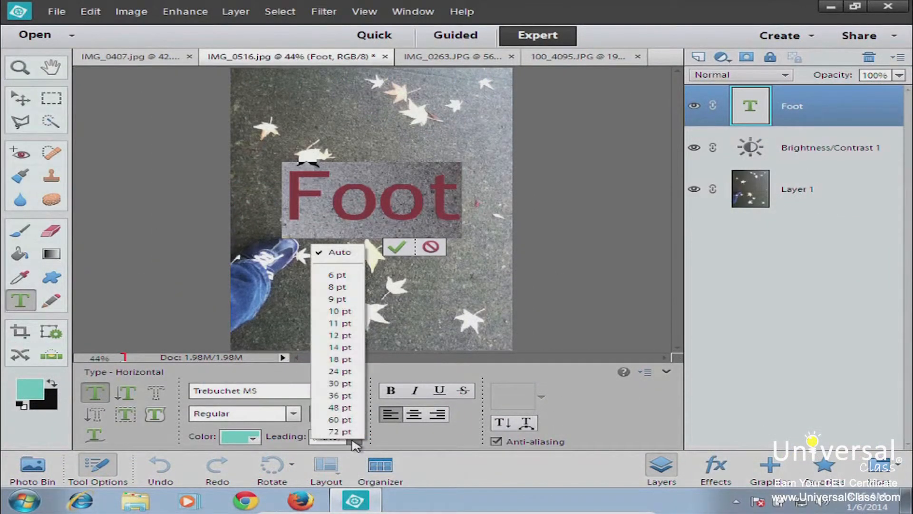
pyautogui.click(348, 253)
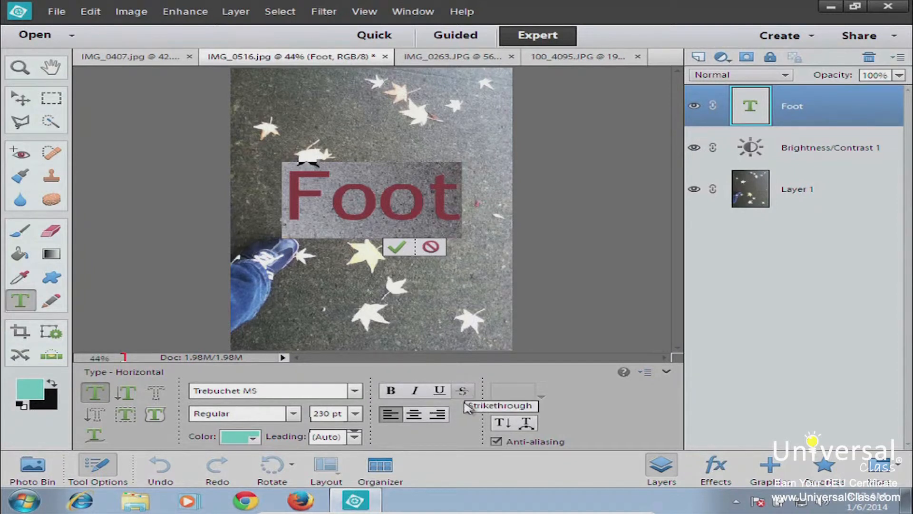
# Step: Try Faux Italic on the "Foot" text, remove it, and apply Faux Bold instead
pyautogui.click(413, 393)
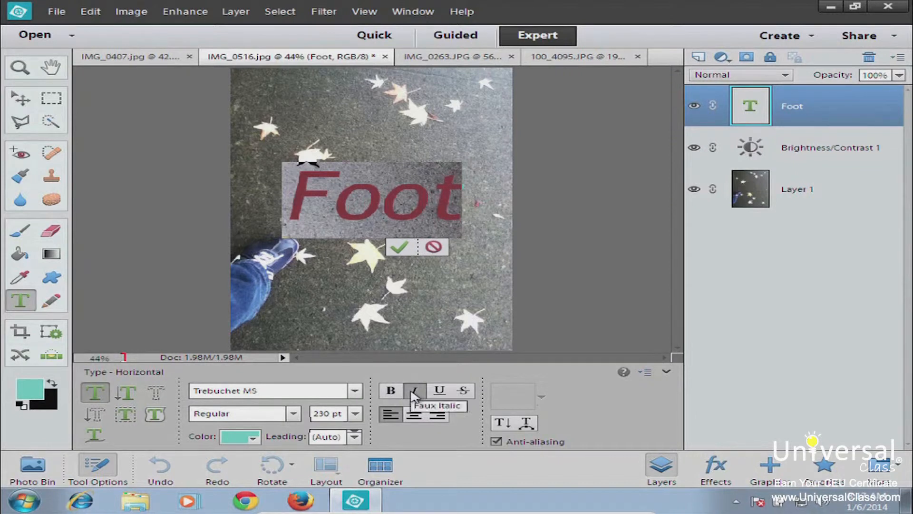
pyautogui.click(412, 393)
pyautogui.click(389, 392)
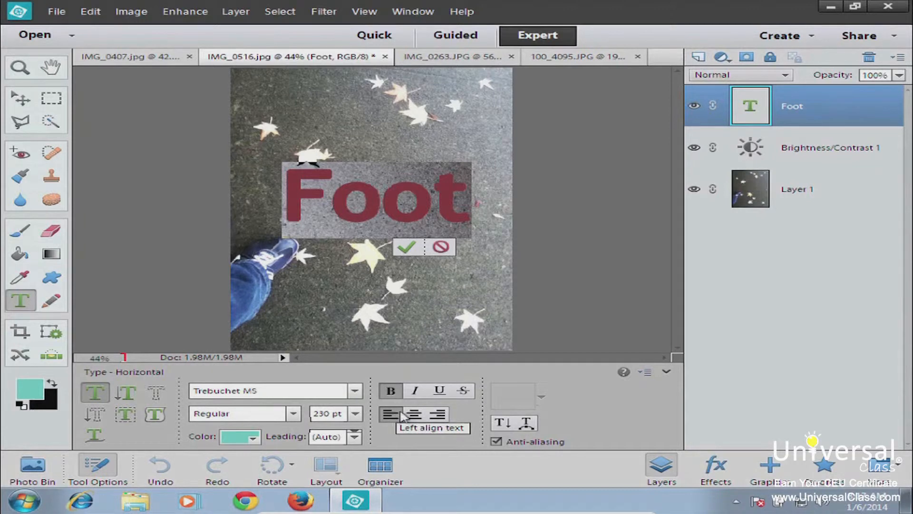
# Step: Try centre and right alignment on "Foot", return it to left alignment, and toggle the text to vertical orientation and back
pyautogui.click(413, 416)
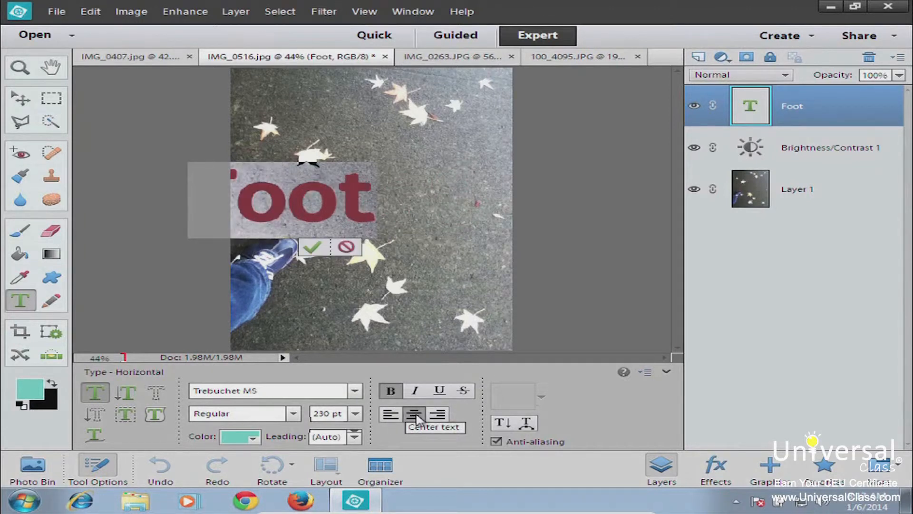
pyautogui.click(438, 415)
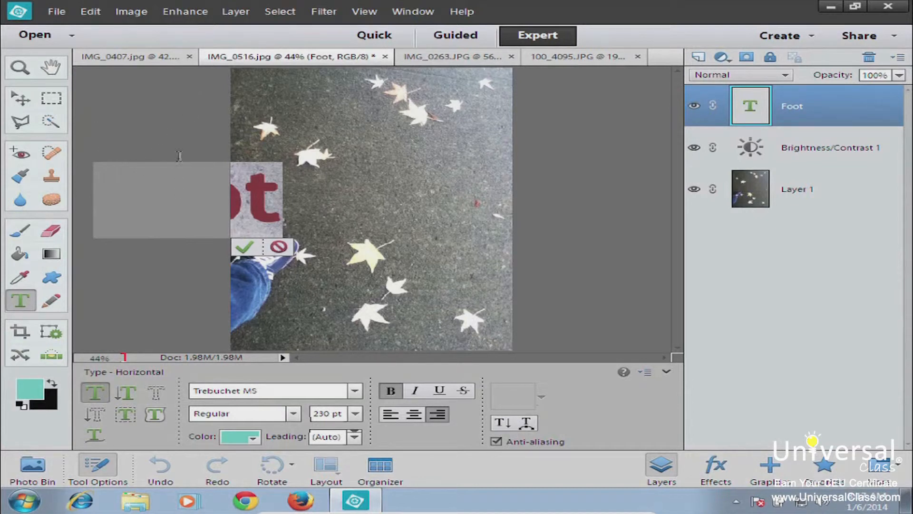
pyautogui.click(391, 414)
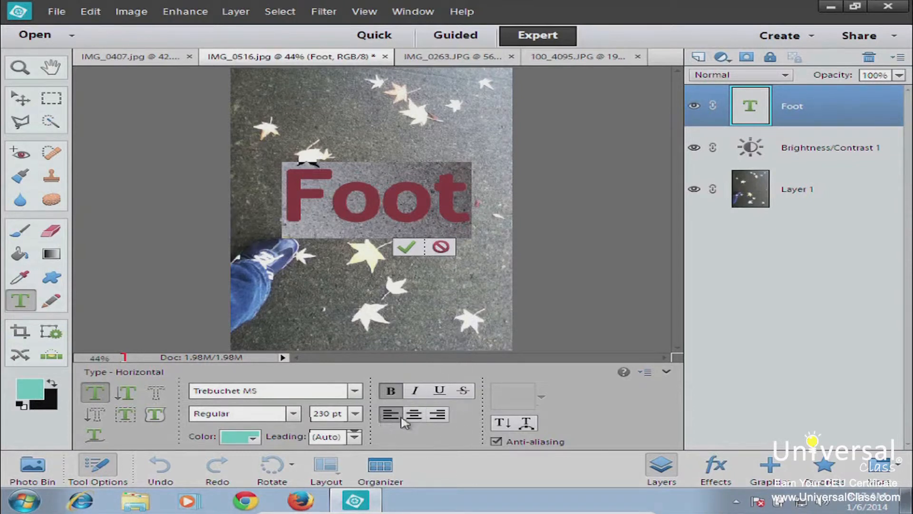
pyautogui.click(502, 424)
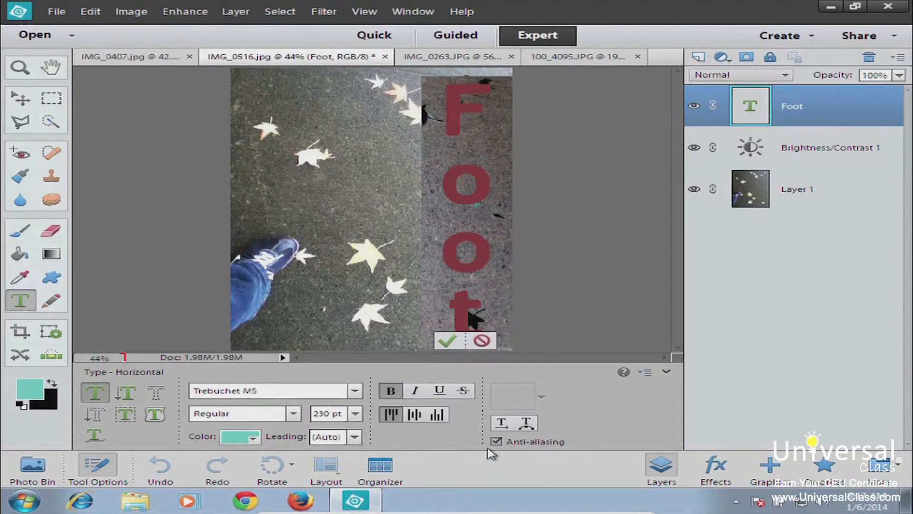
pyautogui.click(501, 422)
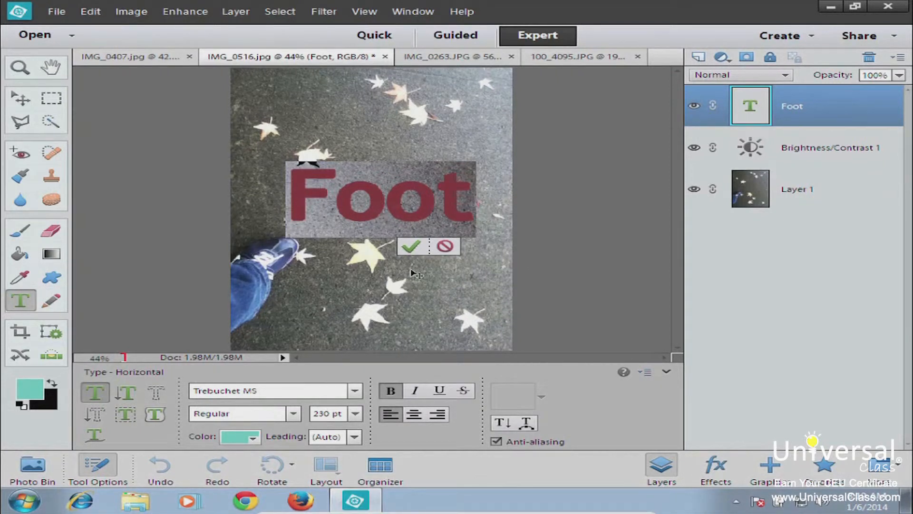
# Step: Commit the formatted "Foot" text and delete its layer from the photo
pyautogui.click(412, 246)
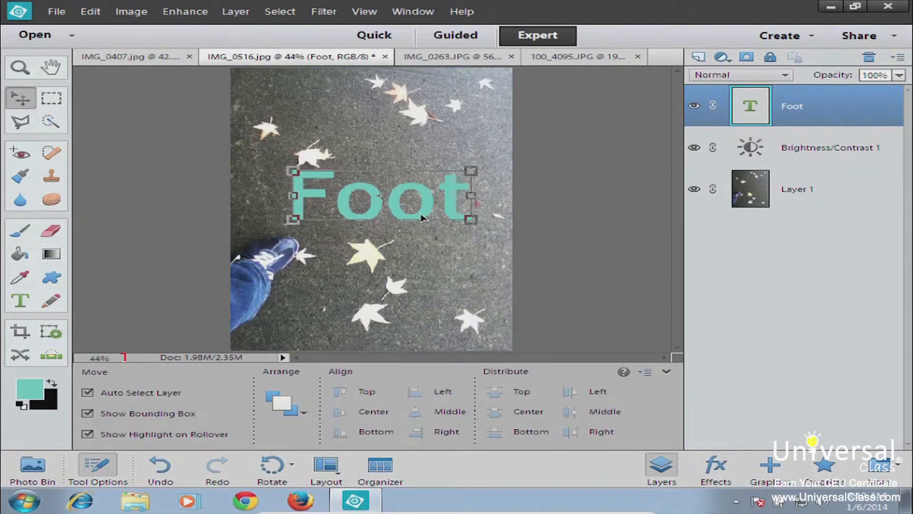
pyautogui.press('Delete')
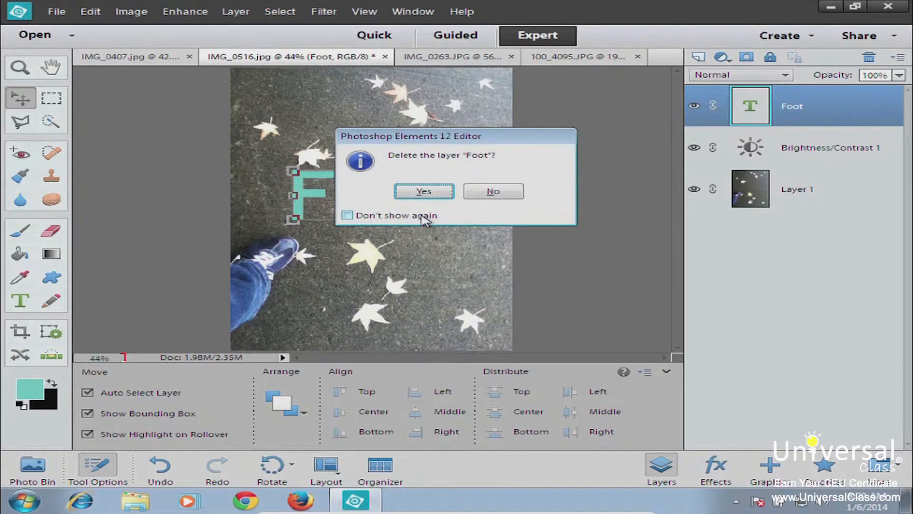
pyautogui.click(422, 191)
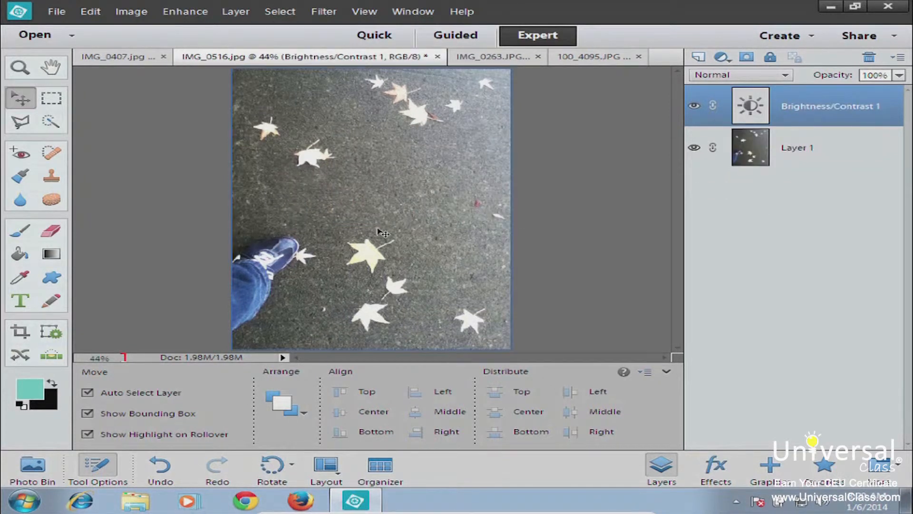
# Step: Draw a horizontal paragraph text box across most of the photo and set its font size to 30 pt
pyautogui.click(21, 304)
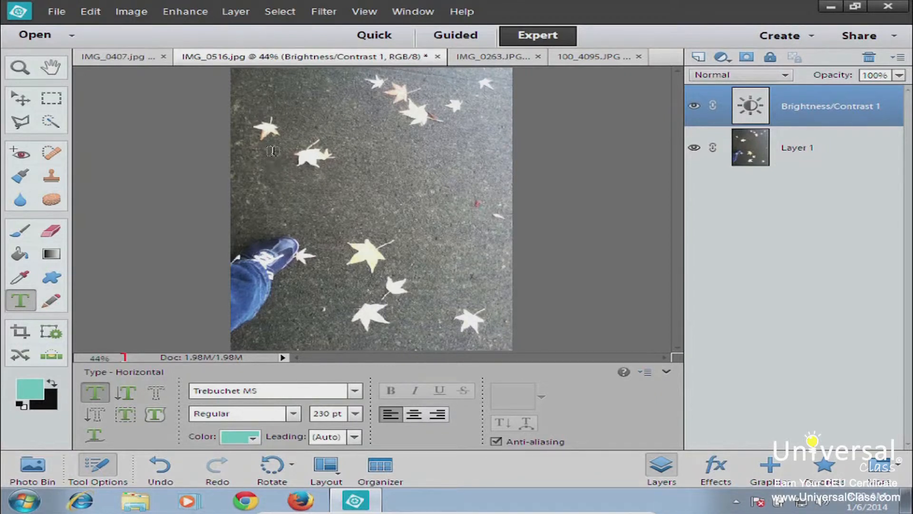
pyautogui.moveTo(256, 94); pyautogui.dragTo(488, 295)
pyautogui.moveTo(487, 296); pyautogui.dragTo(487, 297)
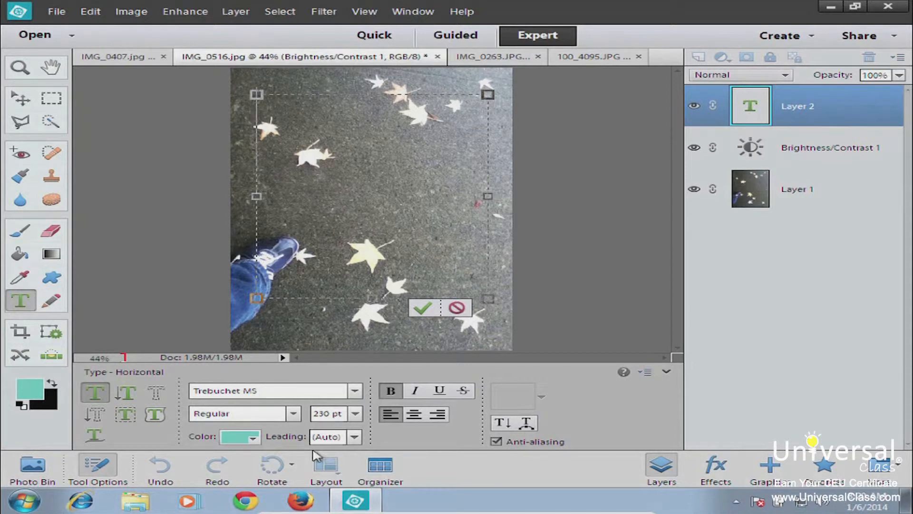
pyautogui.click(354, 413)
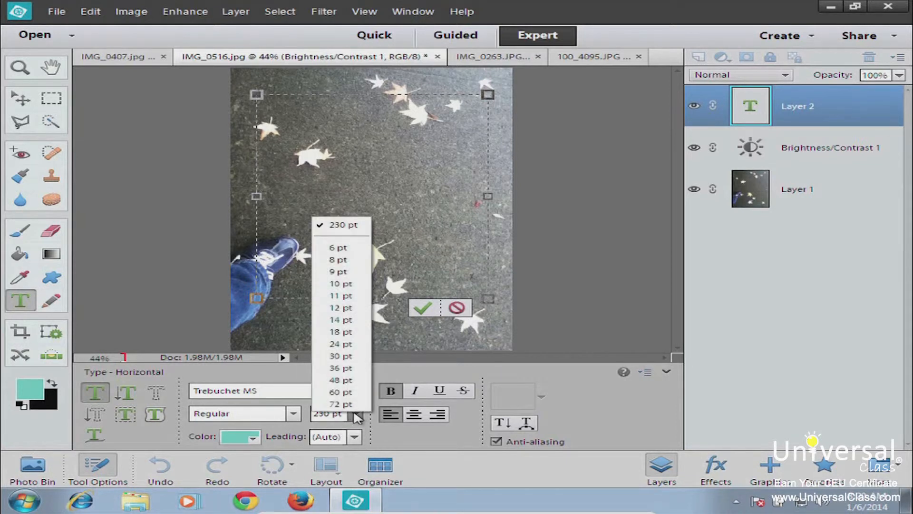
pyautogui.click(347, 356)
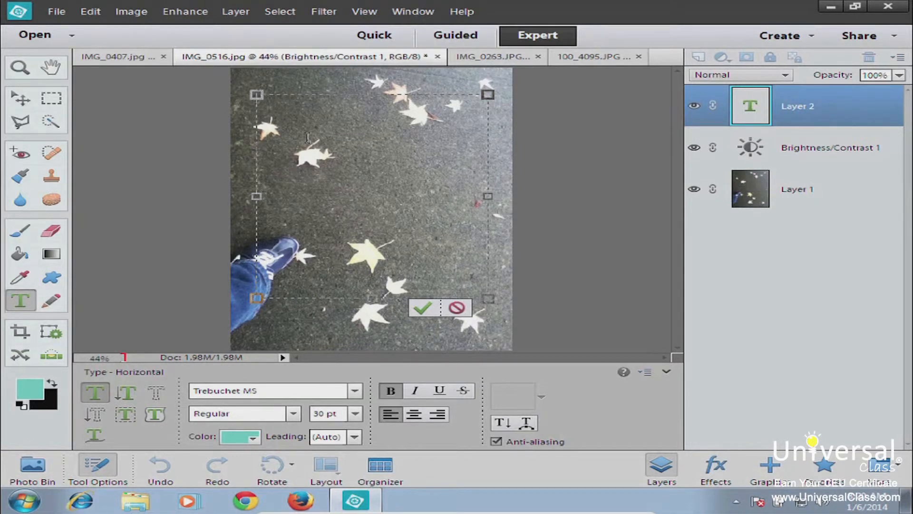
# Step: Fill the paragraph text box with several wrapping lines of random sample characters and discard the unfinished text
pyautogui.write('k,;;m;;/  ')
pyautogui.write('muilmim;;, ')
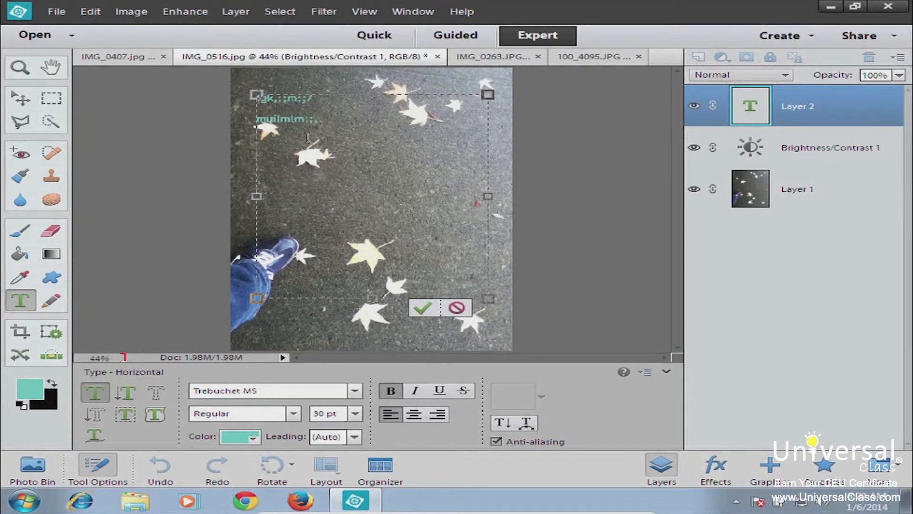
pyautogui.write('kkkkkkkkkkkkkkkkkkkkkkkkkkkkkkkkkkkkkkkkkkkkkk')
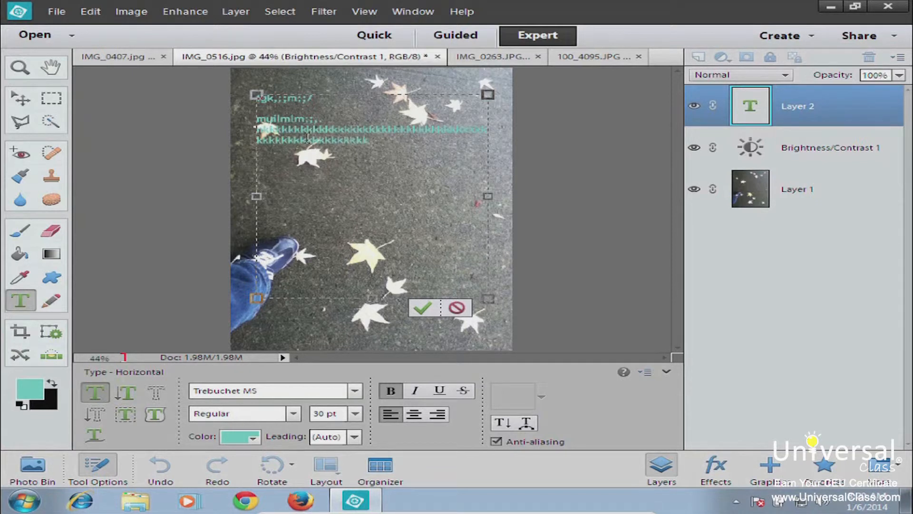
pyautogui.write(' kkkkkkkkkkkkkkkkkkkkkkkkkkkkkkkkkkkkkkkkkk')
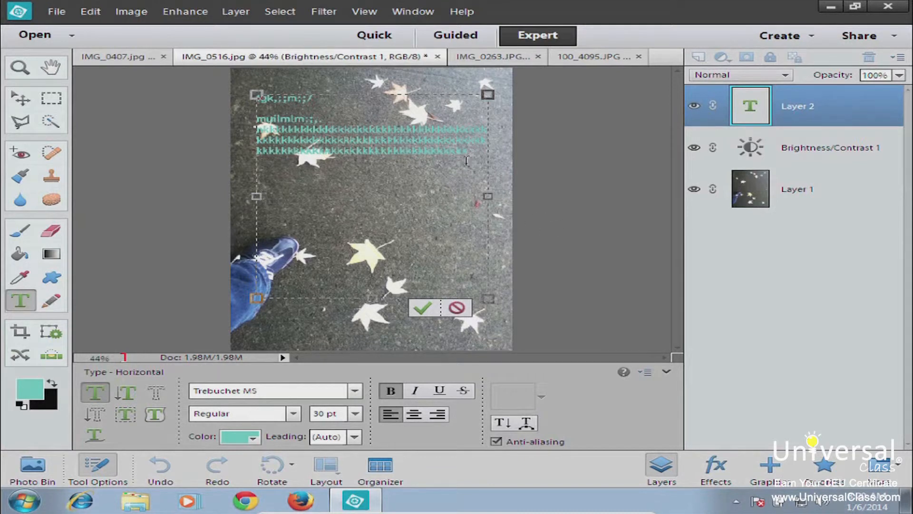
pyautogui.write('kkkk kkkkkkkkkkkkkkkkkkkkkkkkkkkkkkkkkkkkkkkkkkkkkk kbh')
pyautogui.press('Escape')
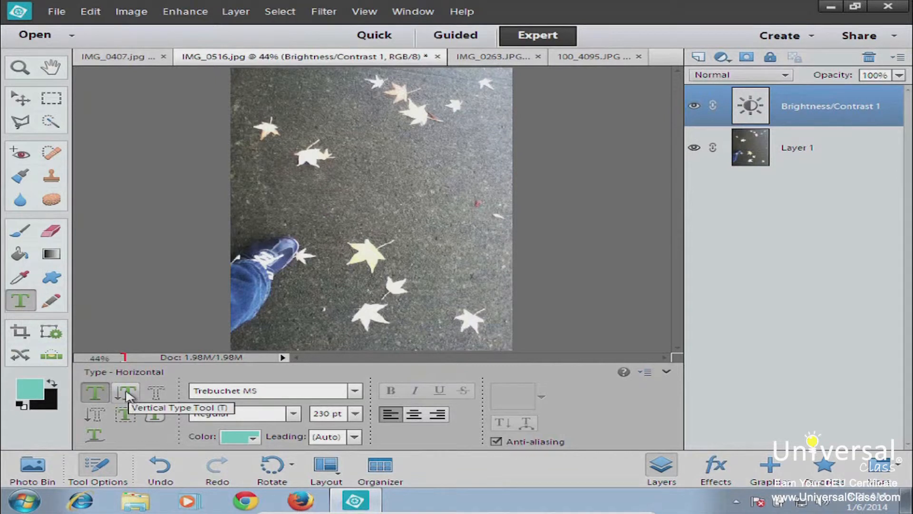
# Step: Write "hello" as vertical text running down from the upper middle of the photo
pyautogui.click(127, 395)
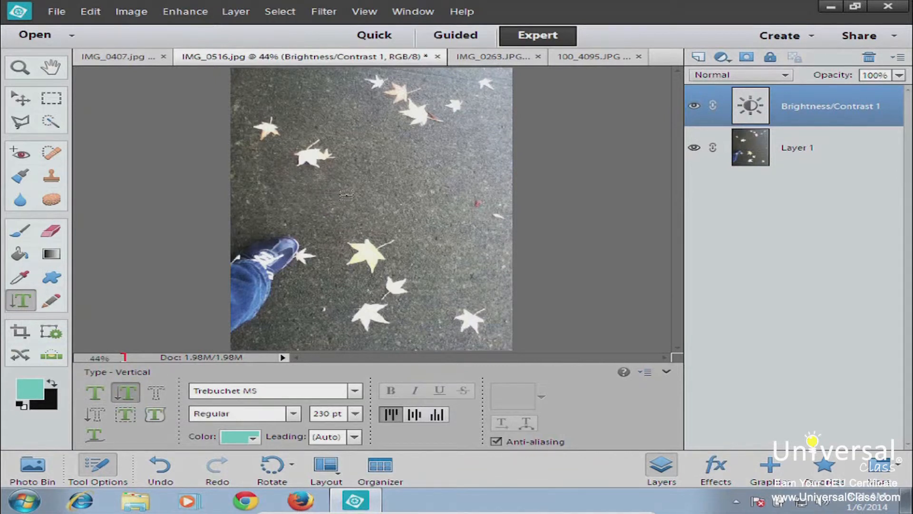
pyautogui.click(347, 149)
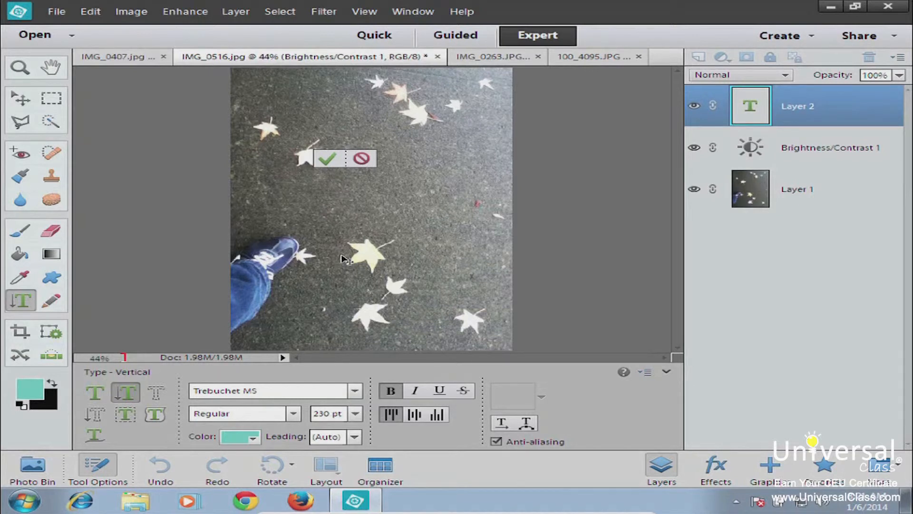
pyautogui.write('hi')
pyautogui.press('BackSpace')
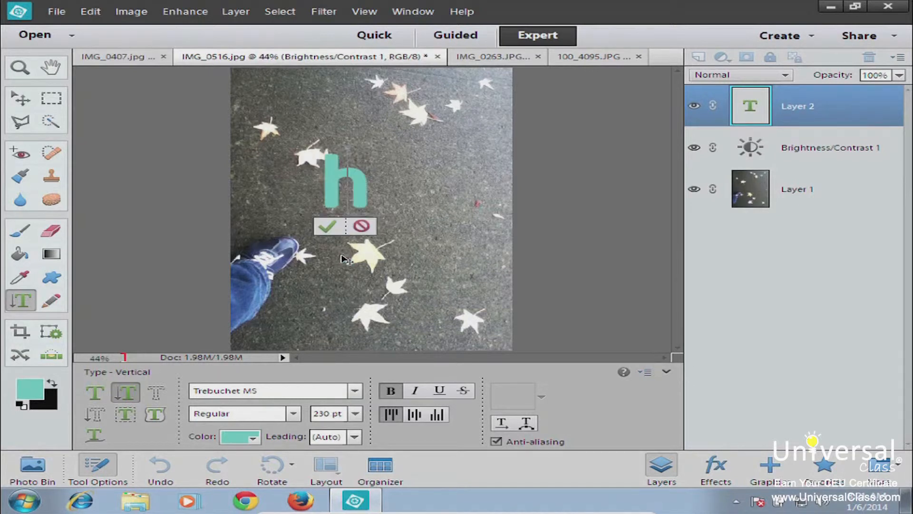
pyautogui.write('el')
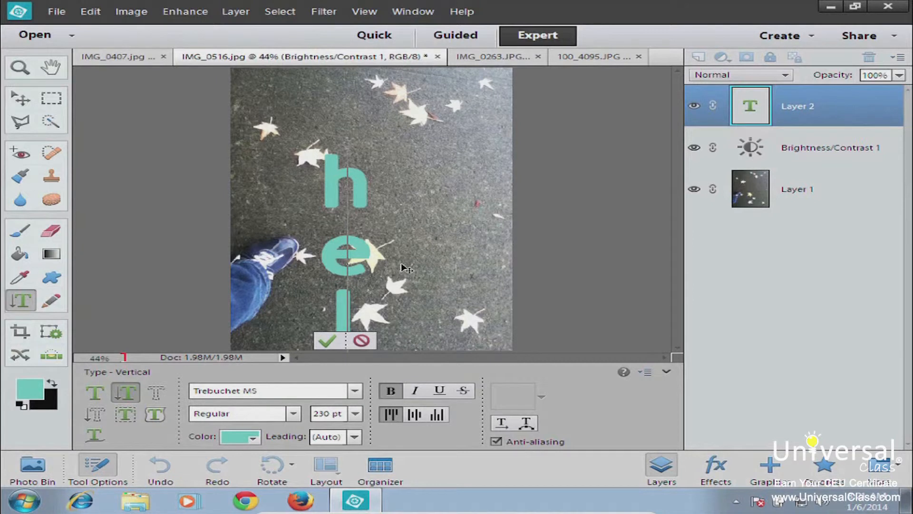
# Step: Move the vertical "hello" text upward and slightly left on the photo, and delete its layer
pyautogui.click(19, 98)
pyautogui.moveTo(346, 210); pyautogui.dragTo(320, 87)
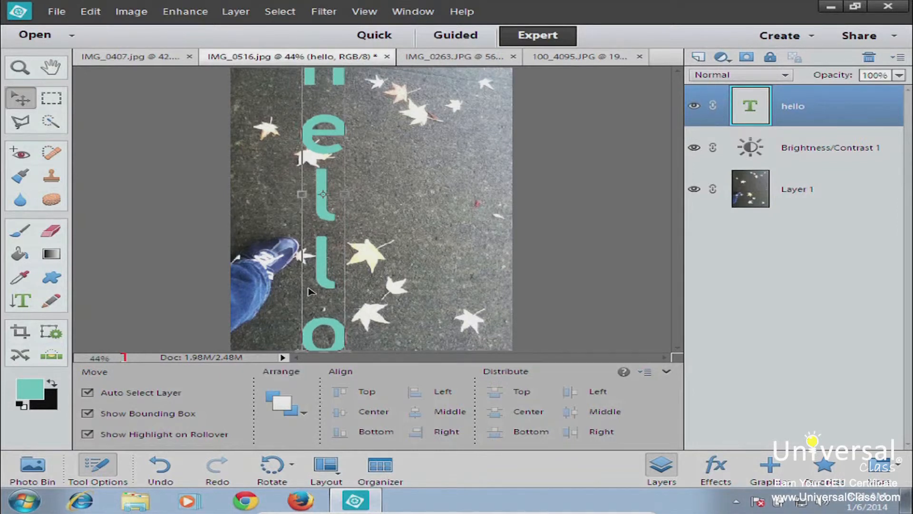
pyautogui.press('Delete')
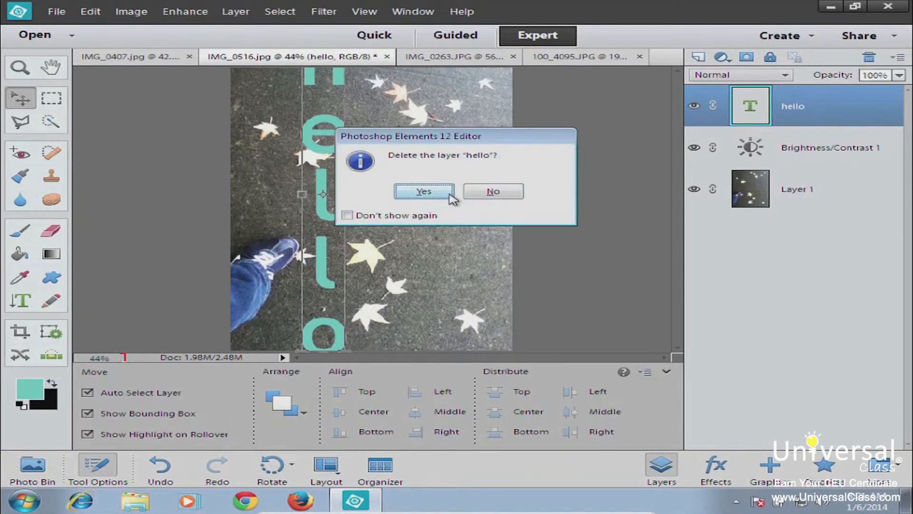
pyautogui.click(424, 194)
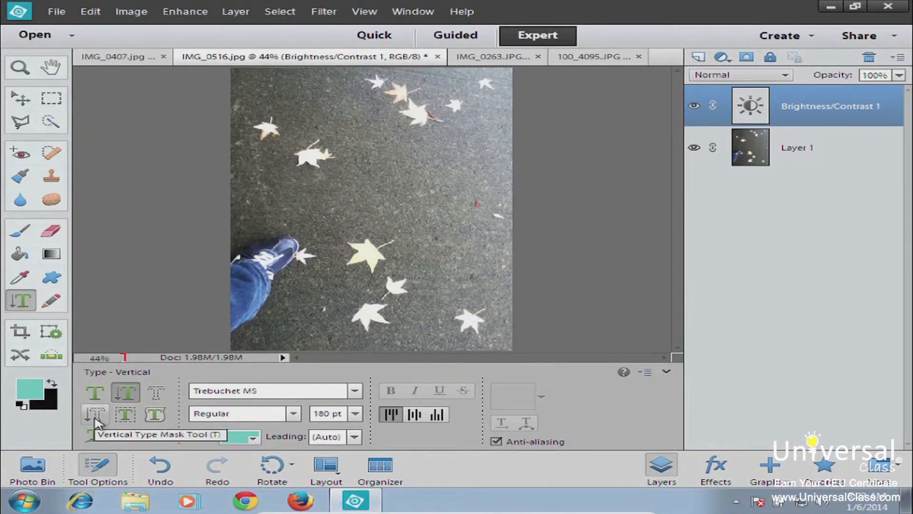
# Step: Create a "diva" selection in the upper middle of the photo with the Horizontal Type Mask tool and move it slightly right and down
pyautogui.click(156, 395)
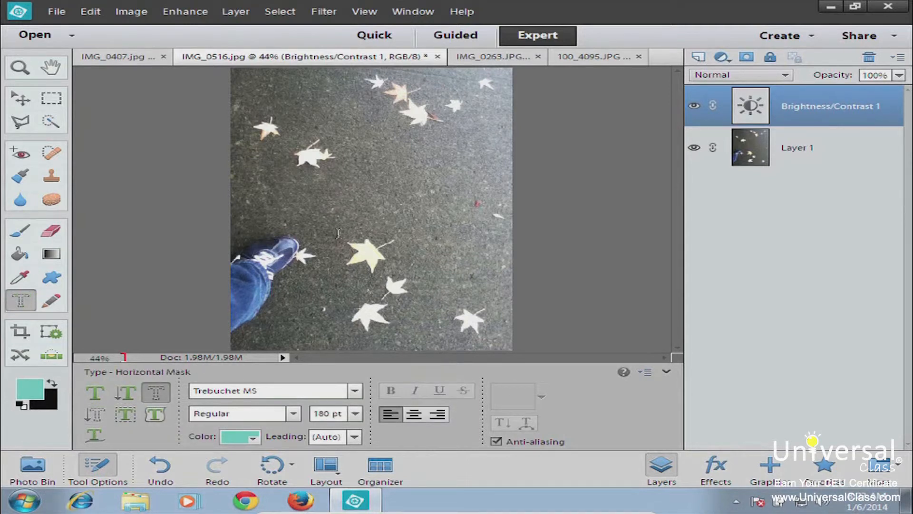
pyautogui.click(285, 188)
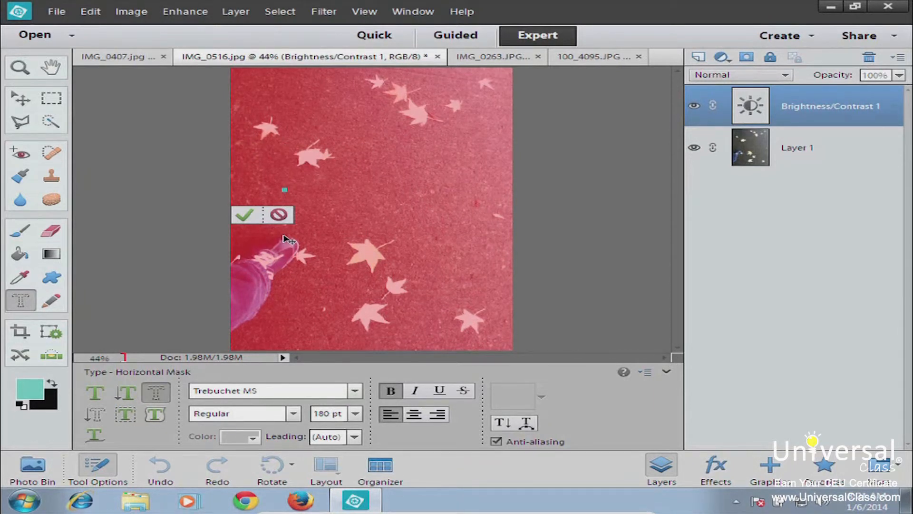
pyautogui.write('aiva')
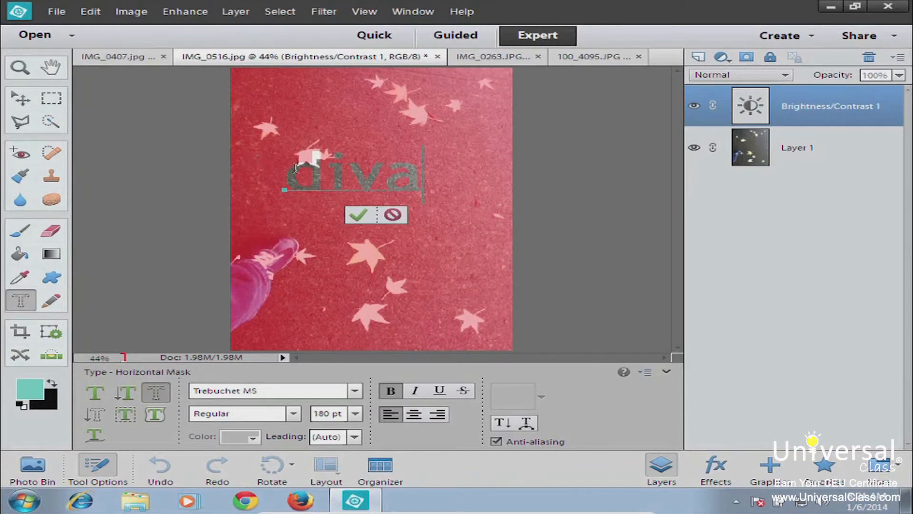
pyautogui.moveTo(284, 174); pyautogui.dragTo(431, 176)
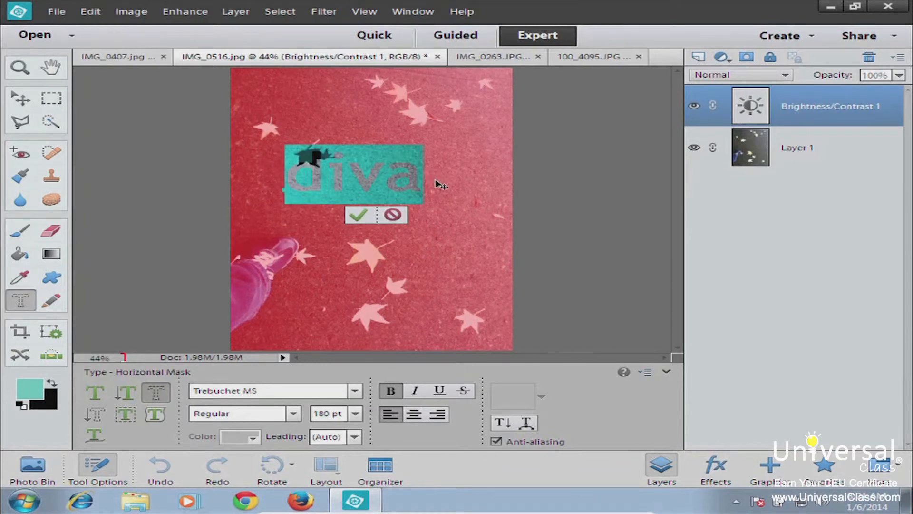
pyautogui.hotkey('ctrl', 'Return')
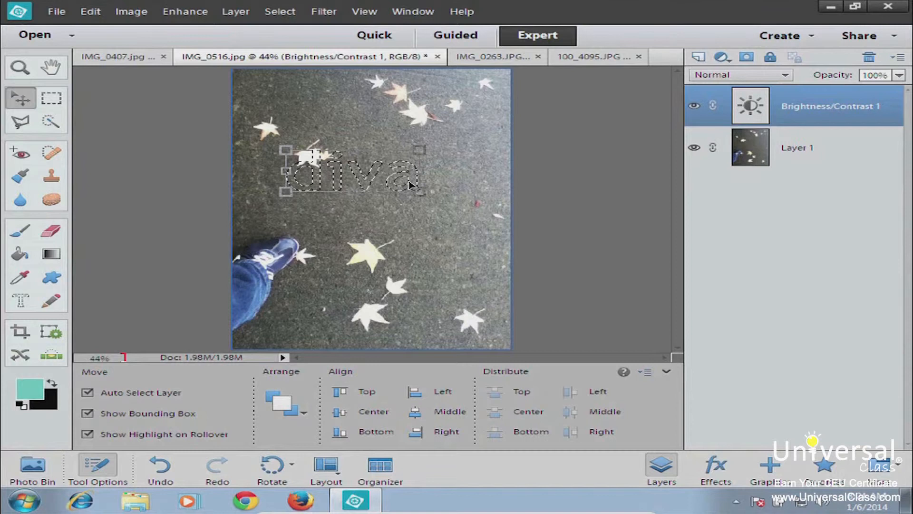
pyautogui.moveTo(375, 181); pyautogui.dragTo(386, 189)
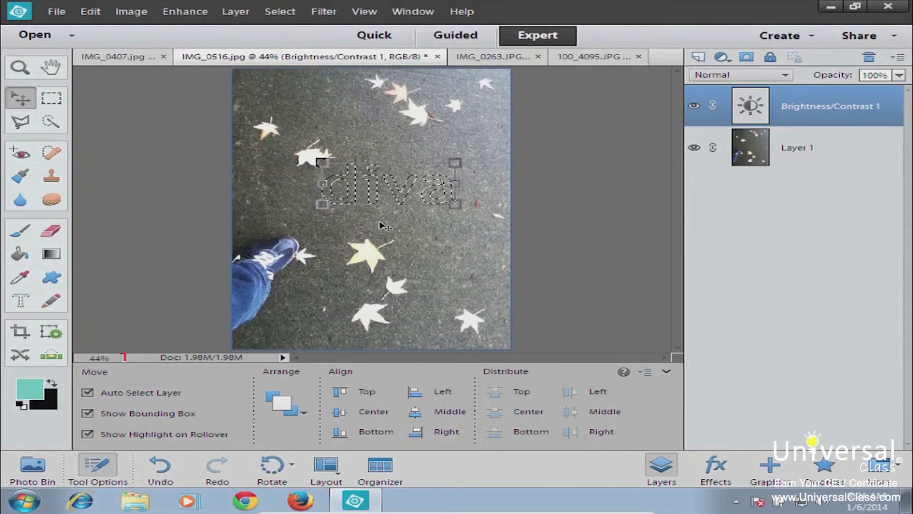
# Step: Fill the "diva" selection on the flattened photo with a radial gradient in Normal mode at 100% opacity
pyautogui.click(52, 253)
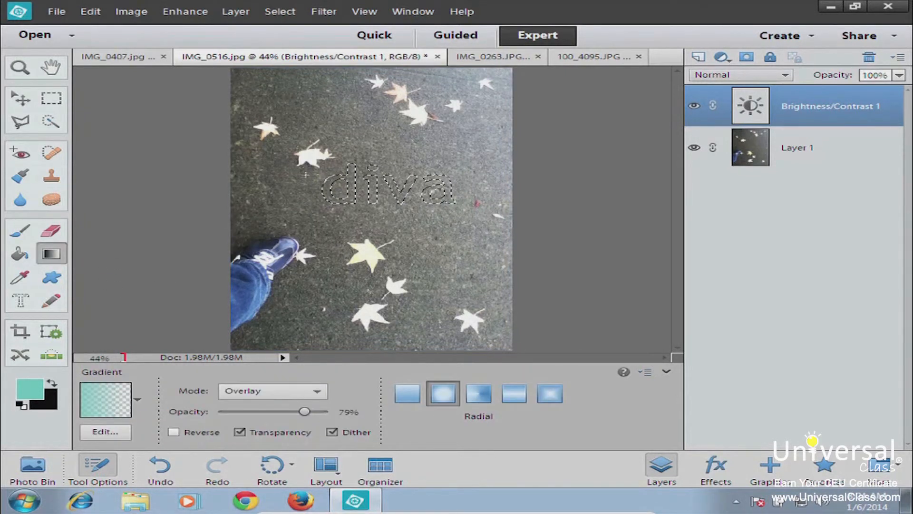
pyautogui.click(316, 391)
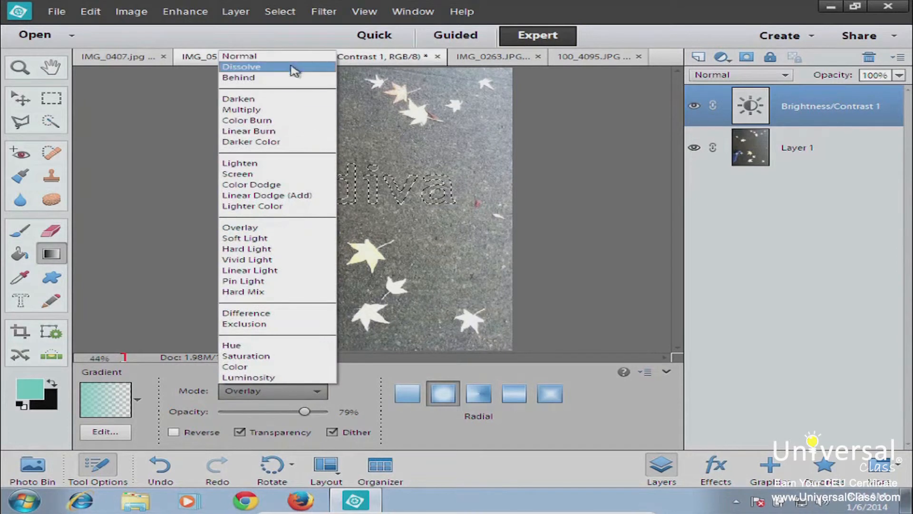
pyautogui.click(291, 57)
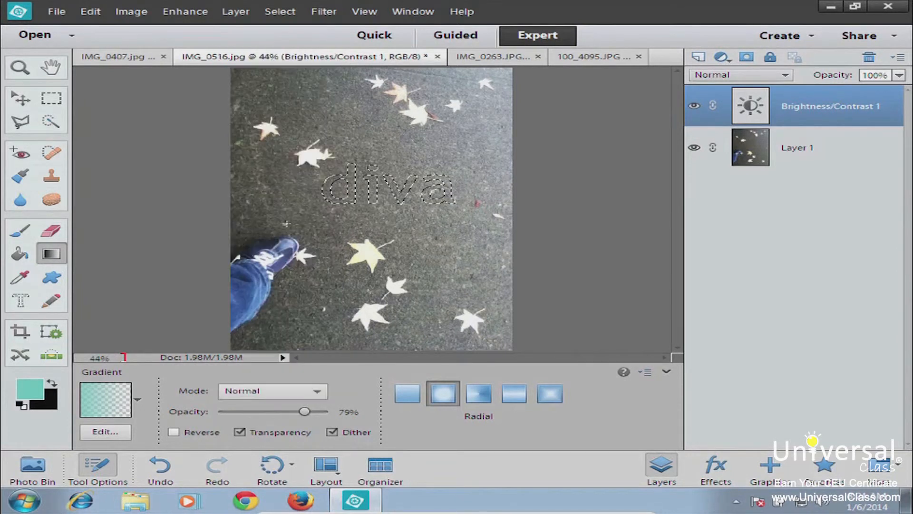
pyautogui.moveTo(305, 412); pyautogui.dragTo(328, 412)
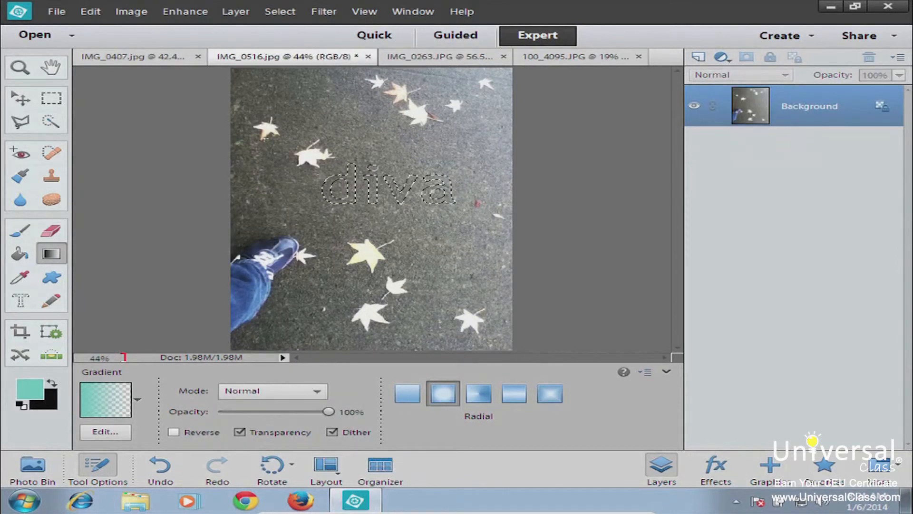
pyautogui.moveTo(264, 138); pyautogui.dragTo(685, 281)
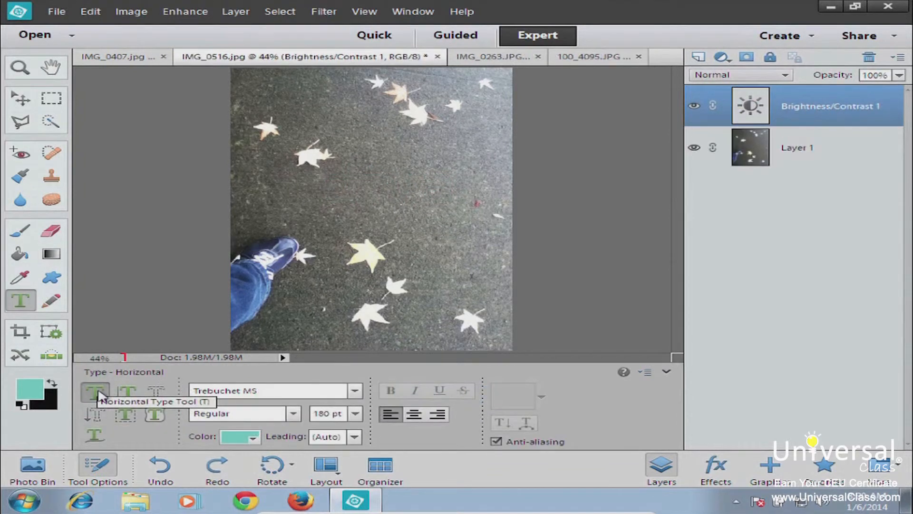
# Step: Try out the Text on Shape options, choose Ellipse and draw a wide elliptical text path across the upper middle of the photo
pyautogui.click(154, 415)
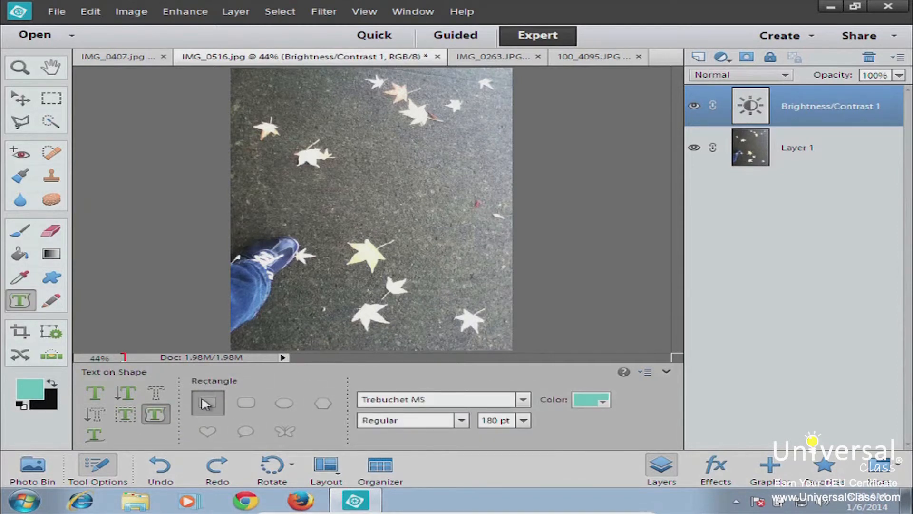
pyautogui.click(246, 403)
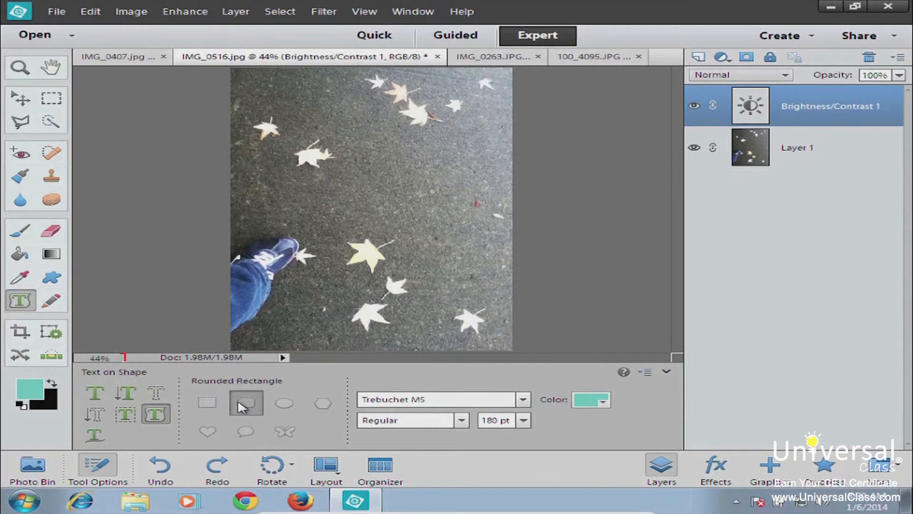
pyautogui.click(284, 403)
pyautogui.click(321, 403)
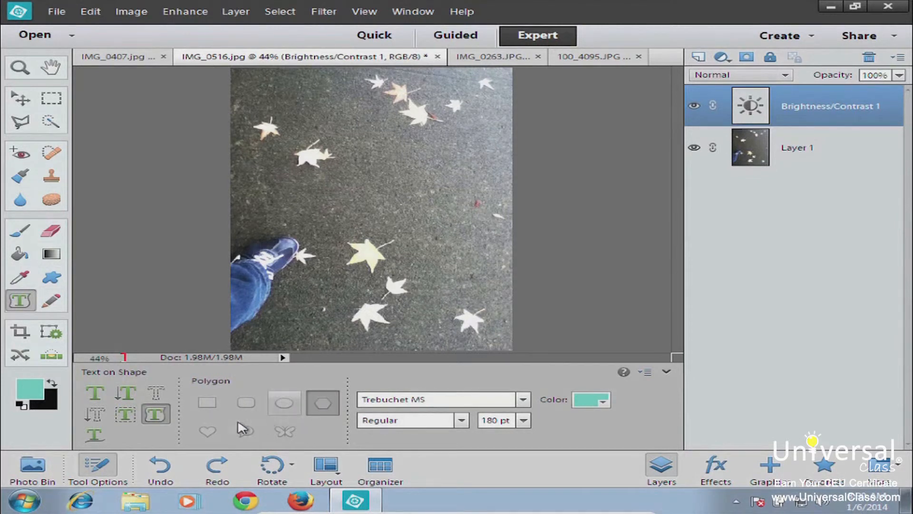
pyautogui.click(205, 431)
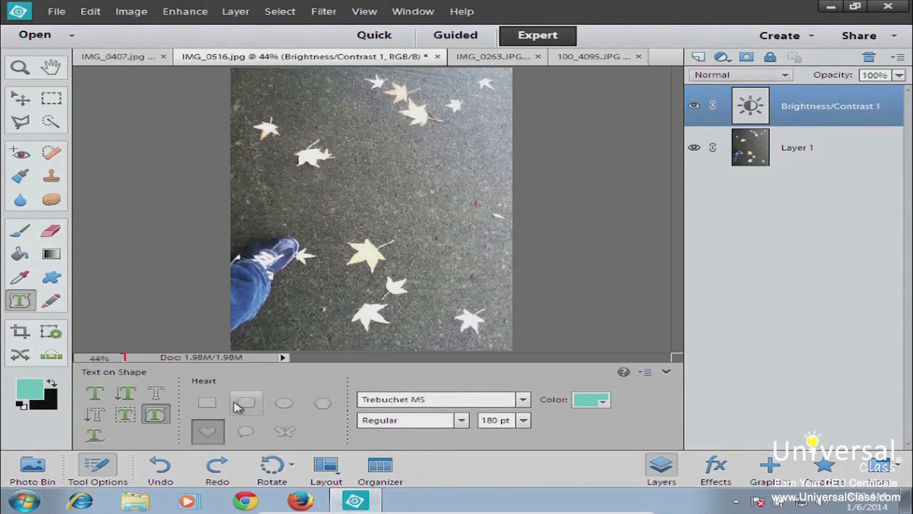
pyautogui.click(291, 405)
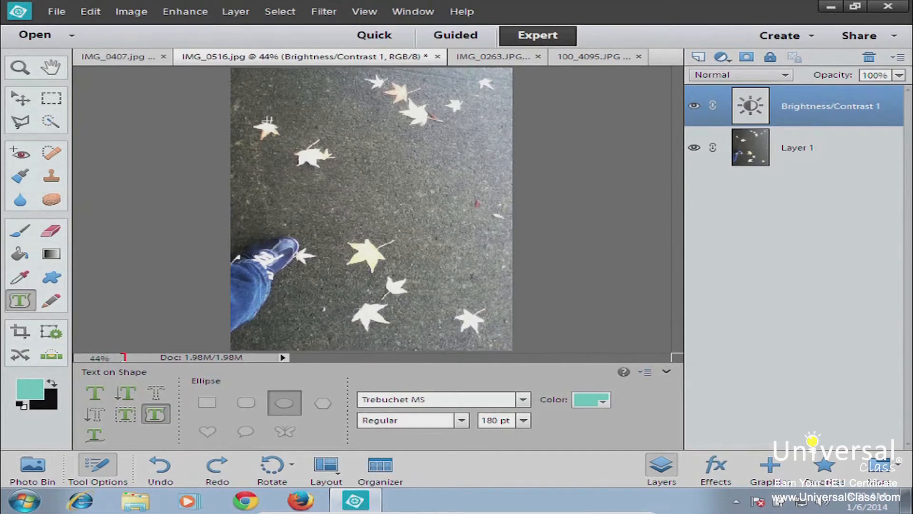
pyautogui.moveTo(273, 112); pyautogui.dragTo(496, 236)
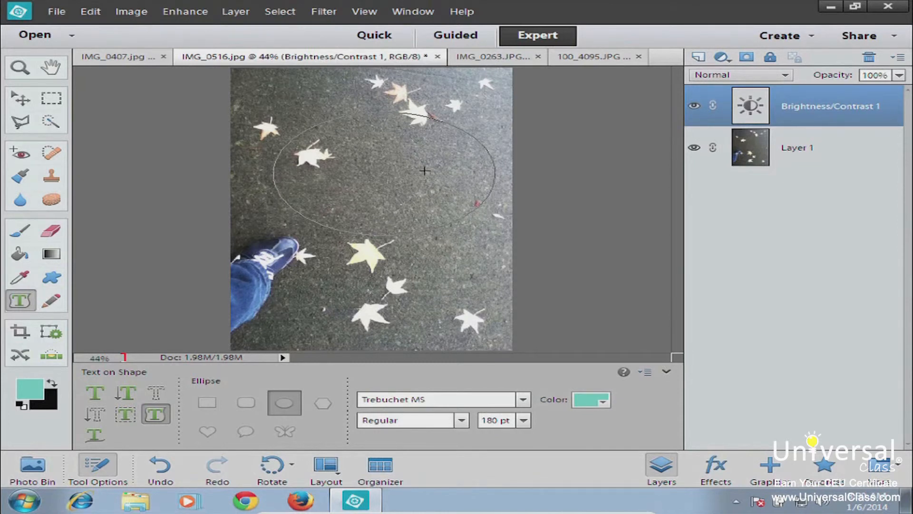
# Step: Write "yellow" along the top of the ellipse and move the curved text down and left toward the photo's center
pyautogui.click(328, 119)
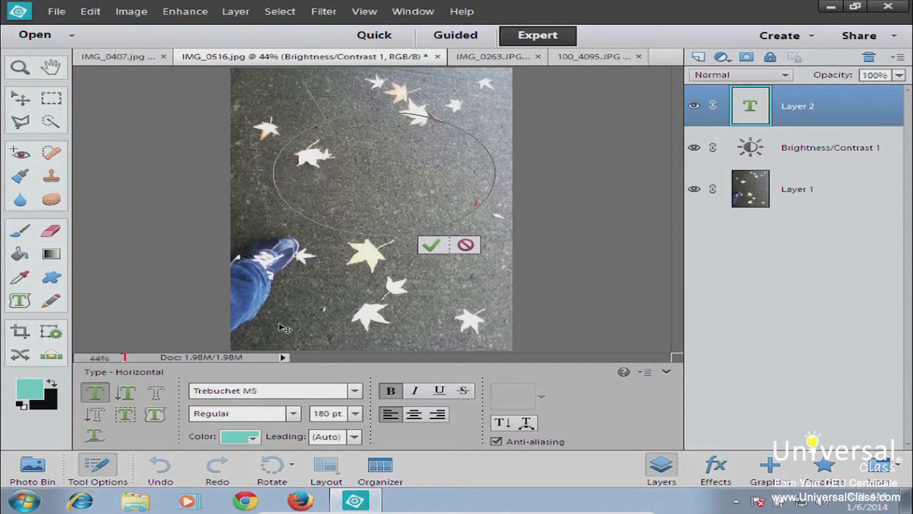
pyautogui.write('yellow')
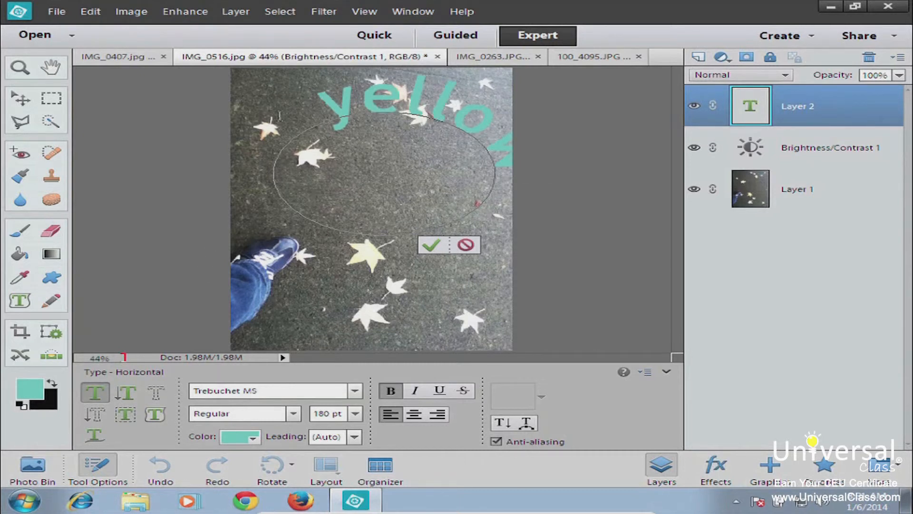
pyautogui.click(430, 245)
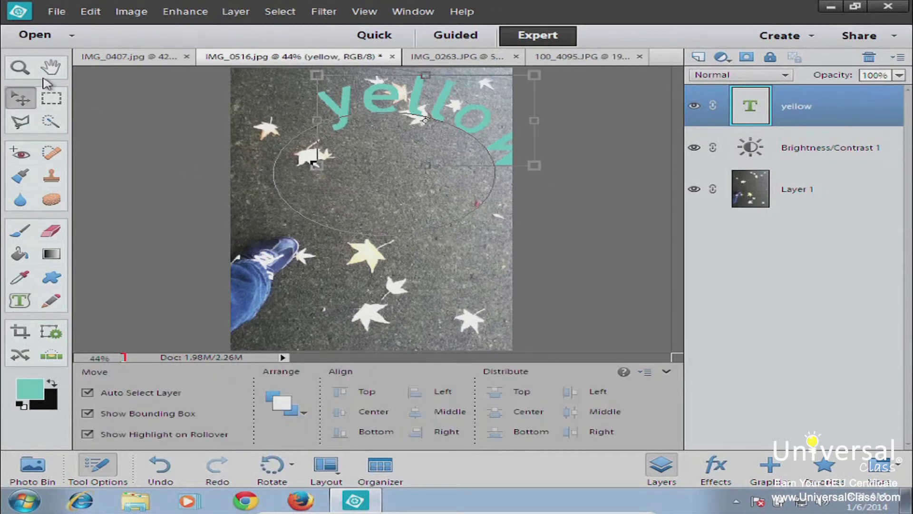
pyautogui.moveTo(435, 109); pyautogui.dragTo(386, 187)
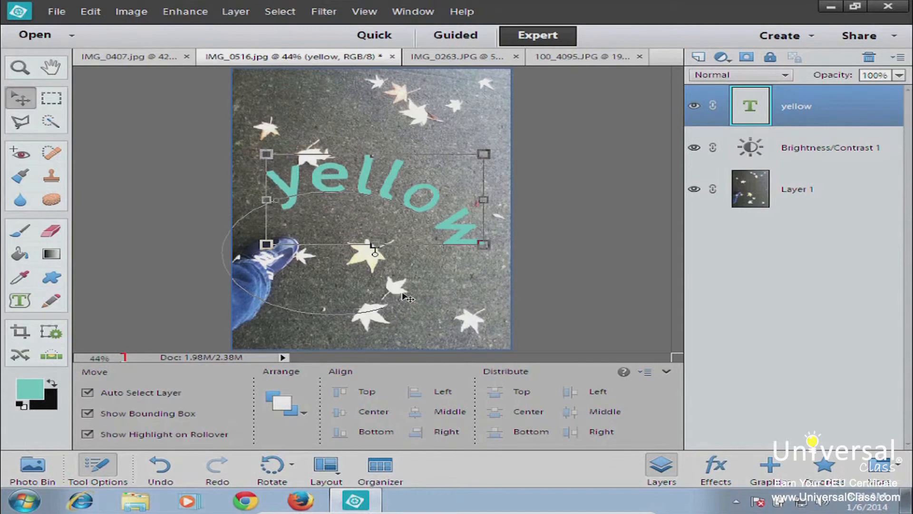
# Step: Undo the text move, the "yellow" text and the ellipse
pyautogui.hotkey('ctrl', 'z')
pyautogui.hotkey('ctrl', 'z')
pyautogui.hotkey('ctrl', 'z')
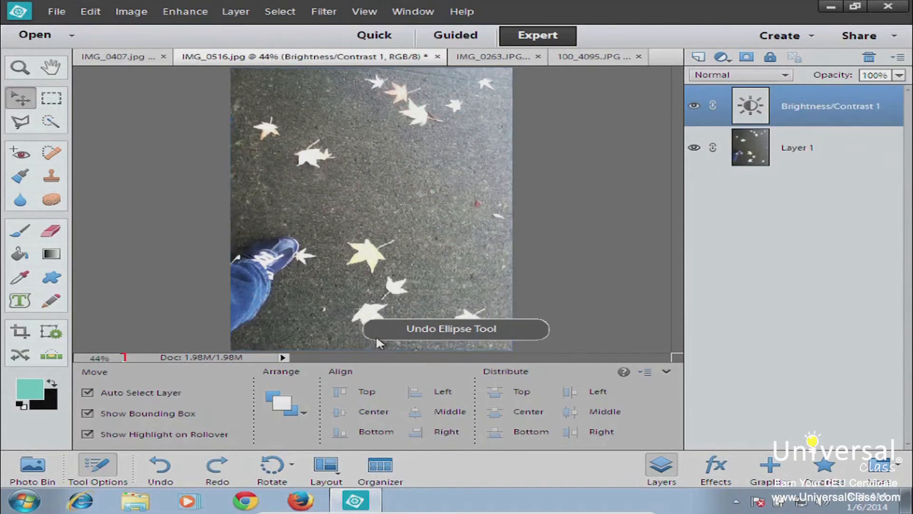
# Step: Draw and accept a freehand Text on Path line rising from above the shoe to the photo's upper right edge
pyautogui.click(27, 299)
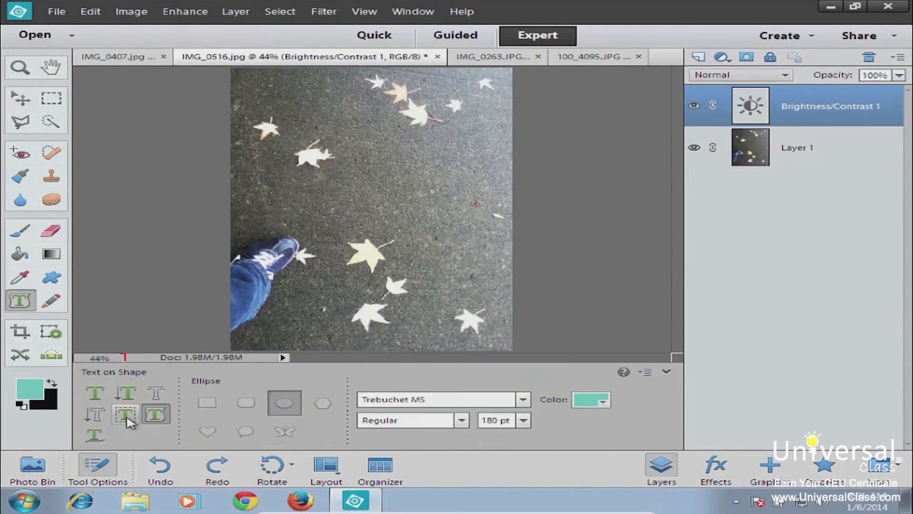
pyautogui.click(94, 438)
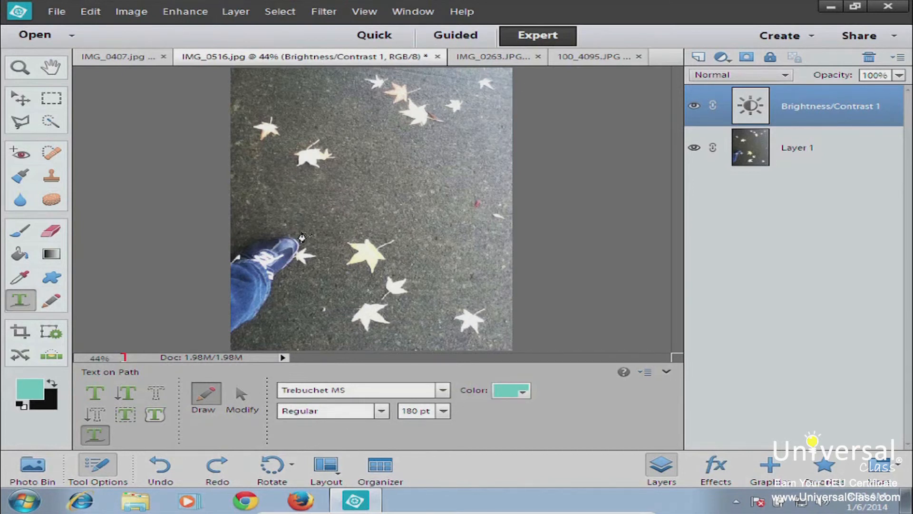
pyautogui.moveTo(304, 233)
pyautogui.mouseDown()
pyautogui.moveTo(328, 205)
pyautogui.moveTo(353, 203)
pyautogui.moveTo(388, 173)
pyautogui.moveTo(441, 152)
pyautogui.moveTo(464, 118)
pyautogui.moveTo(492, 122)
pyautogui.moveTo(520, 93)
pyautogui.mouseUp()
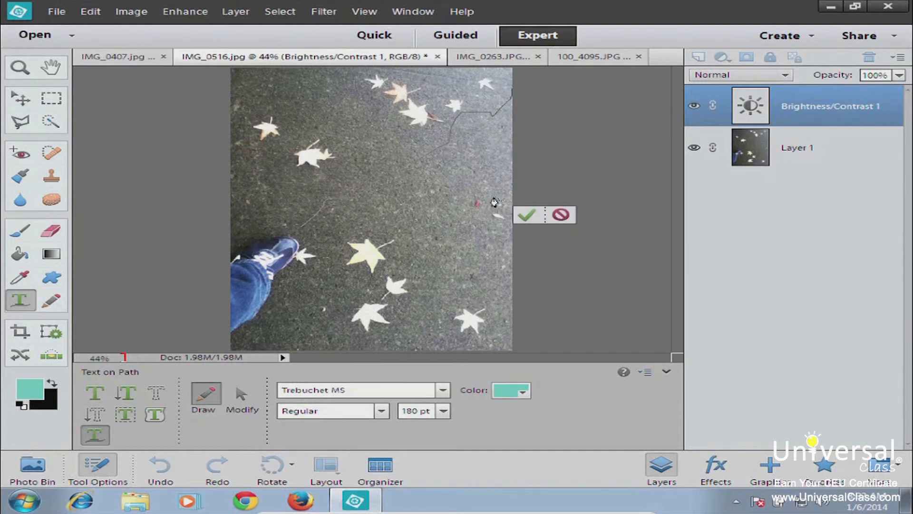
pyautogui.click(528, 218)
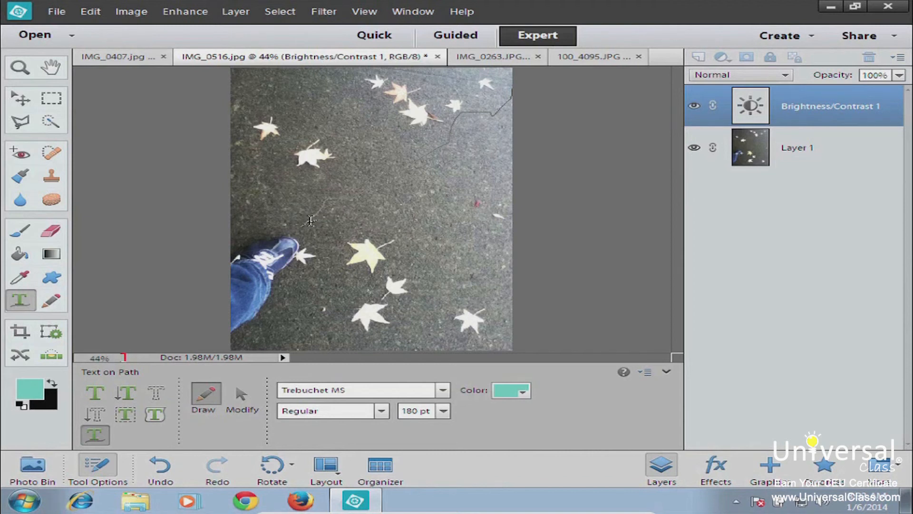
# Step: Write "walking" along the freehand path, starting at its lower end above the shoe
pyautogui.click(310, 219)
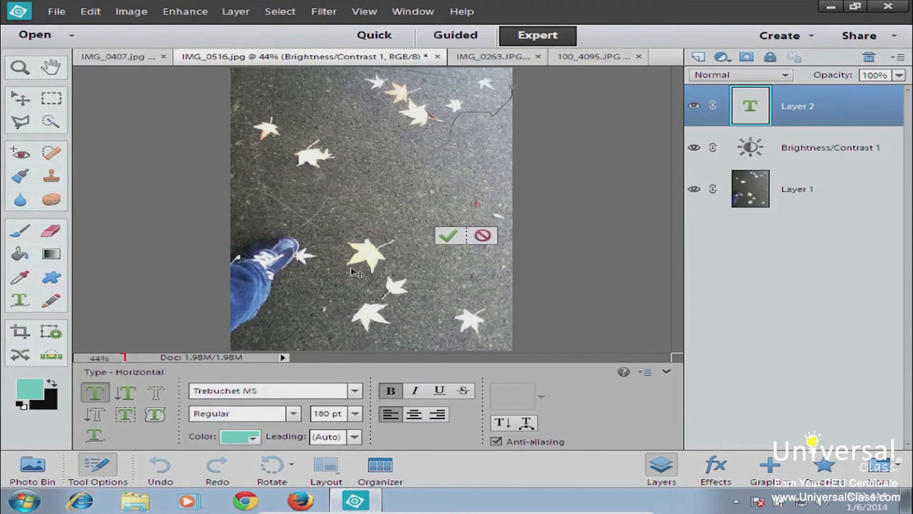
pyautogui.write('walk')
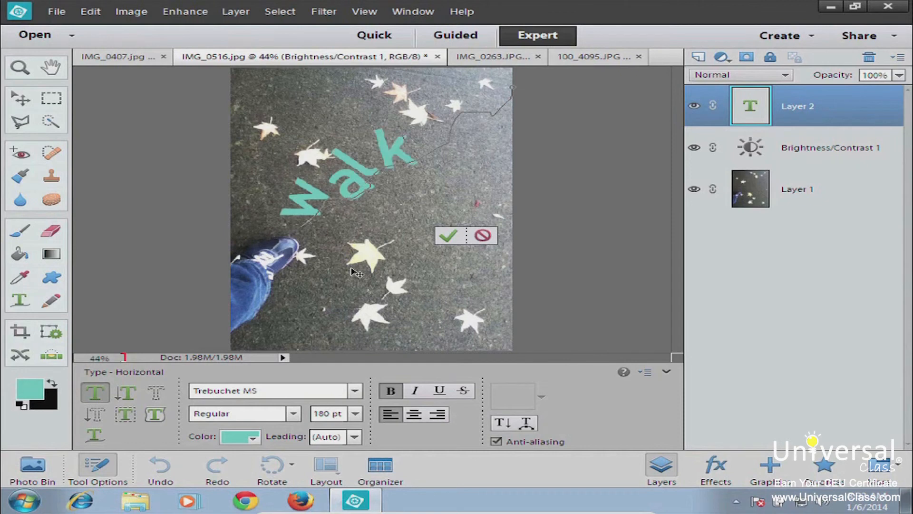
pyautogui.write('ing')
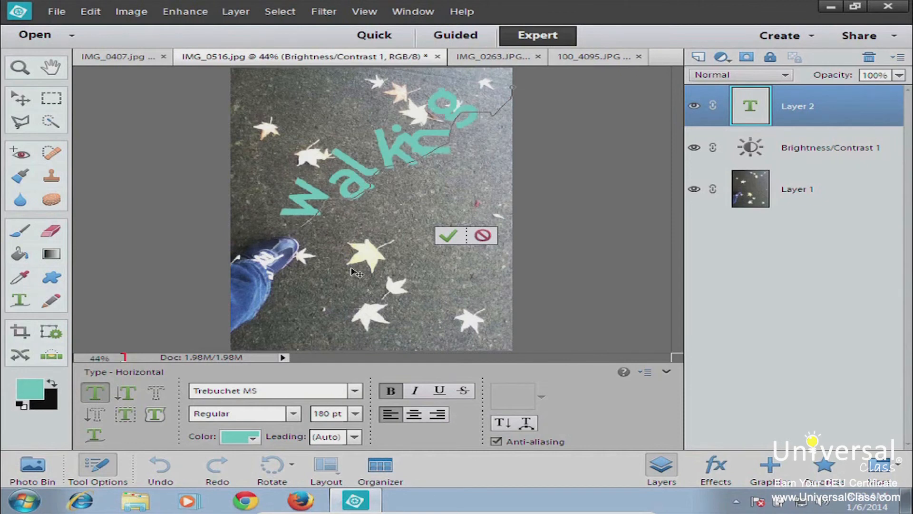